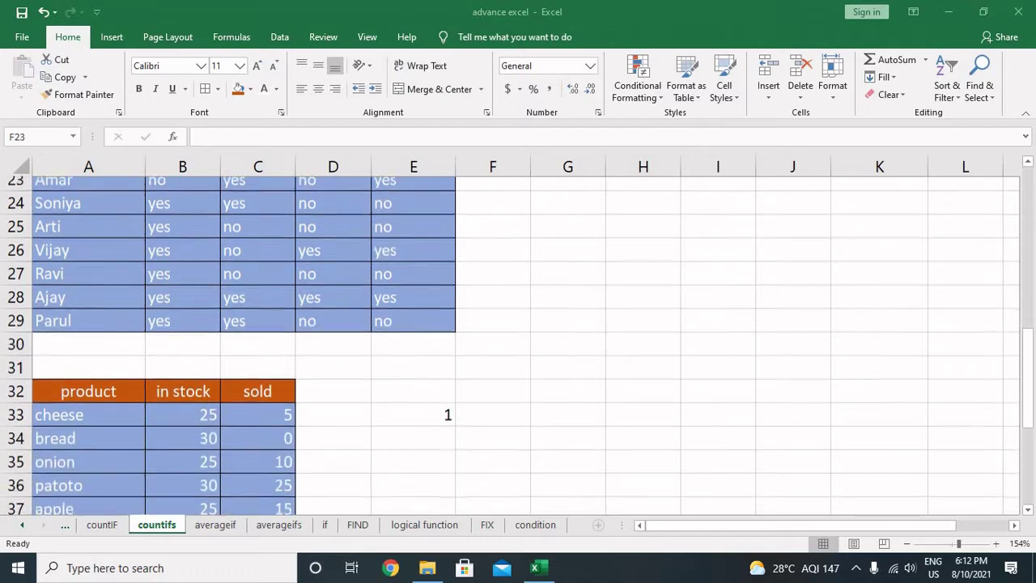
pyautogui.scroll(-2, 434, 397)
# - Delete the old result in cell E33 and return to the top of the countifs sheet
pyautogui.scroll(1, 434, 397)
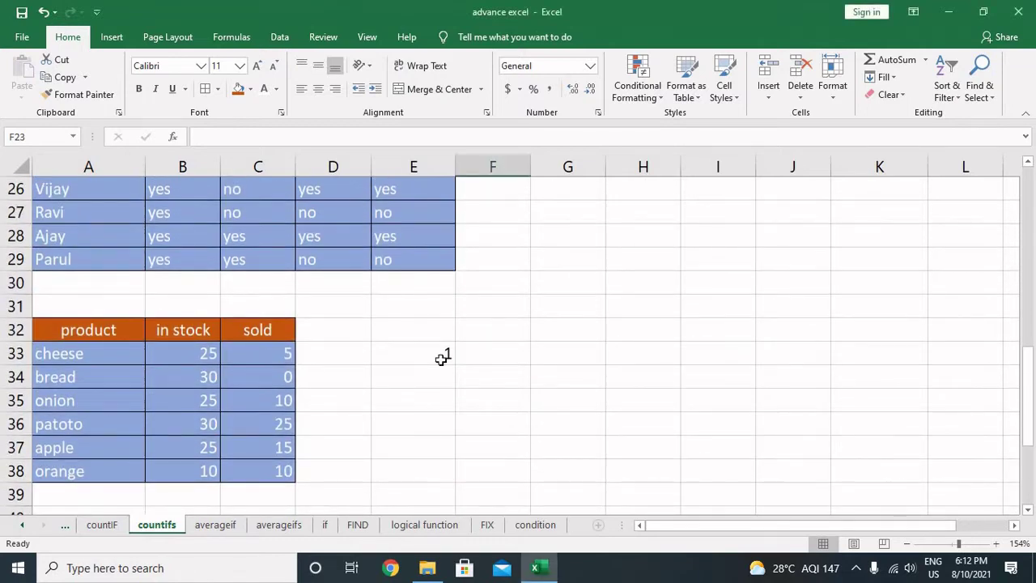
pyautogui.click(442, 359)
pyautogui.press('Delete')
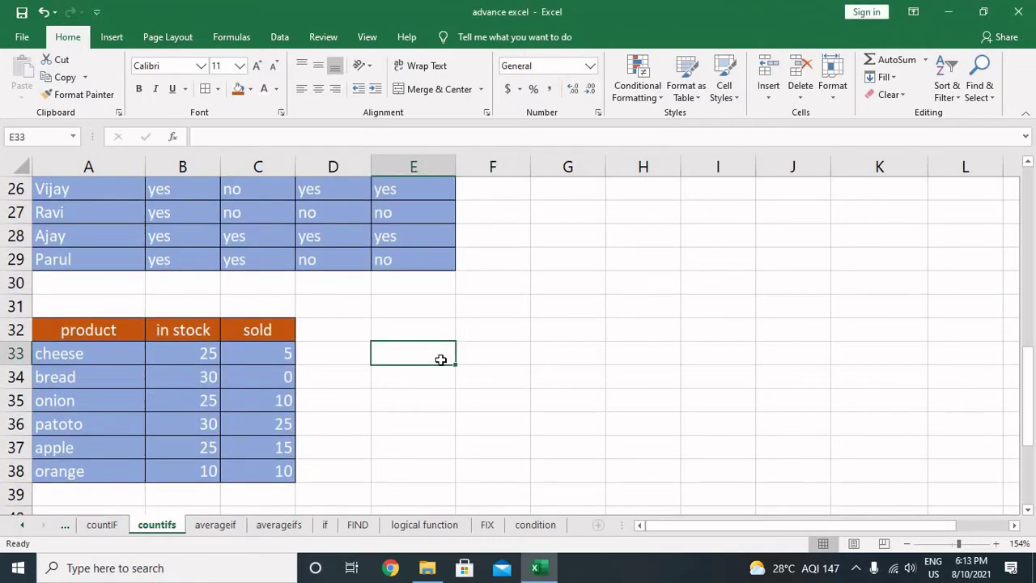
pyautogui.scroll(8, 427, 359)
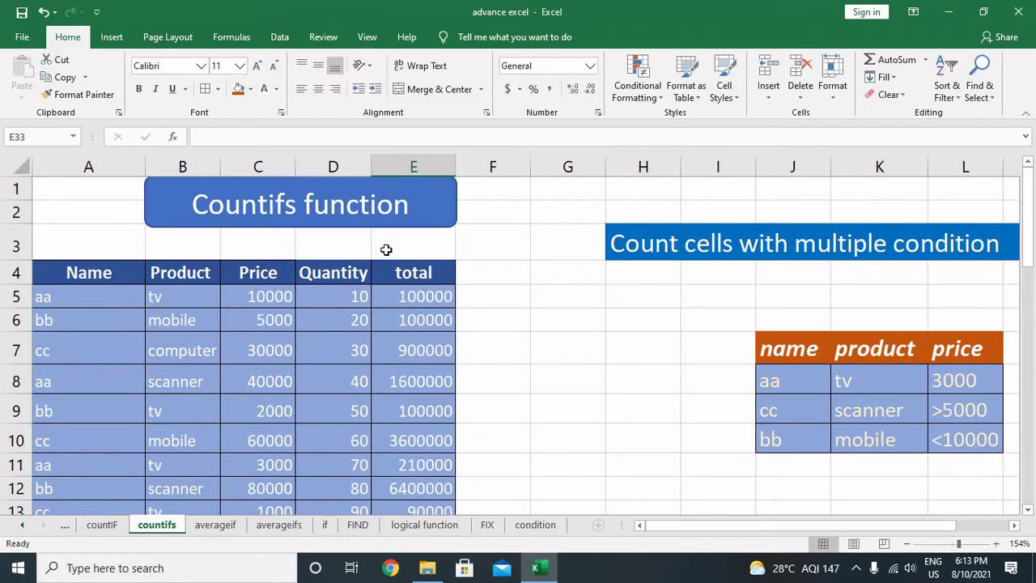
# - Scroll down the countifs sheet to the product / in stock / sold table at rows 32–38
pyautogui.scroll(-4, 342, 342)
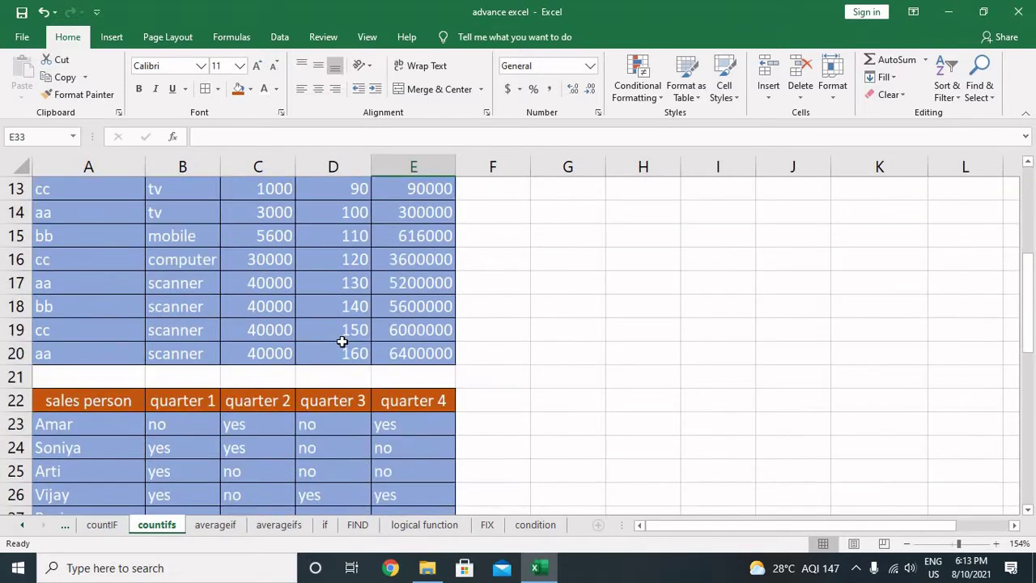
pyautogui.scroll(-2, 342, 342)
pyautogui.scroll(-2, 343, 341)
pyautogui.scroll(-1, 296, 346)
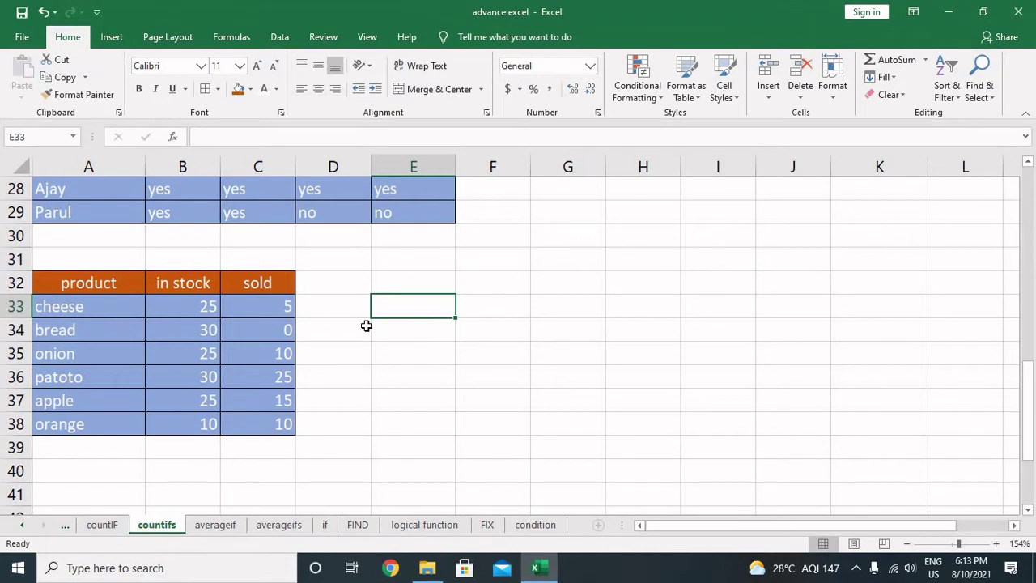
# - Start =COUNTIFS in E33 with range B32:B38 and criterion >0
pyautogui.write('=')
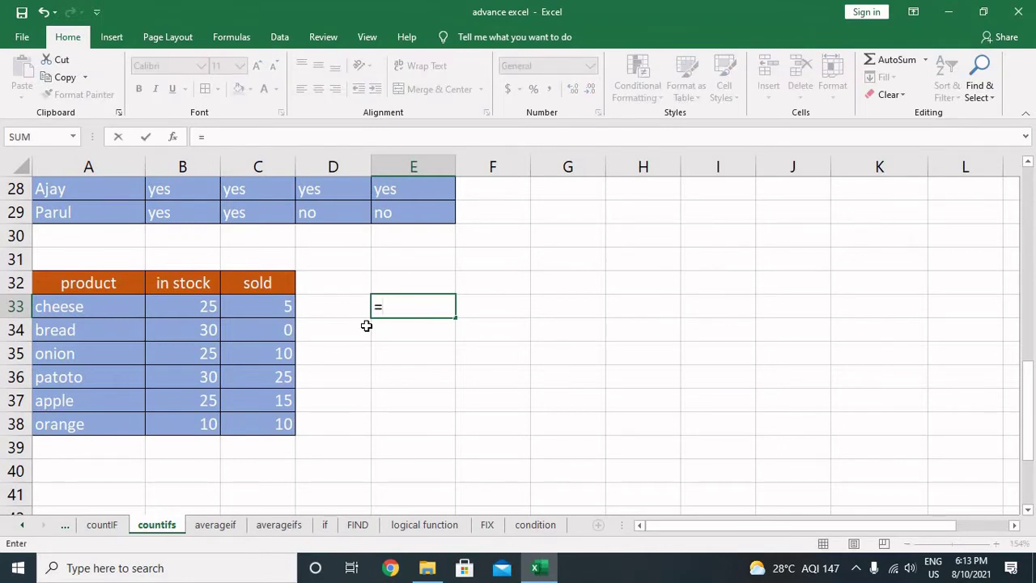
pyautogui.write('countifs')
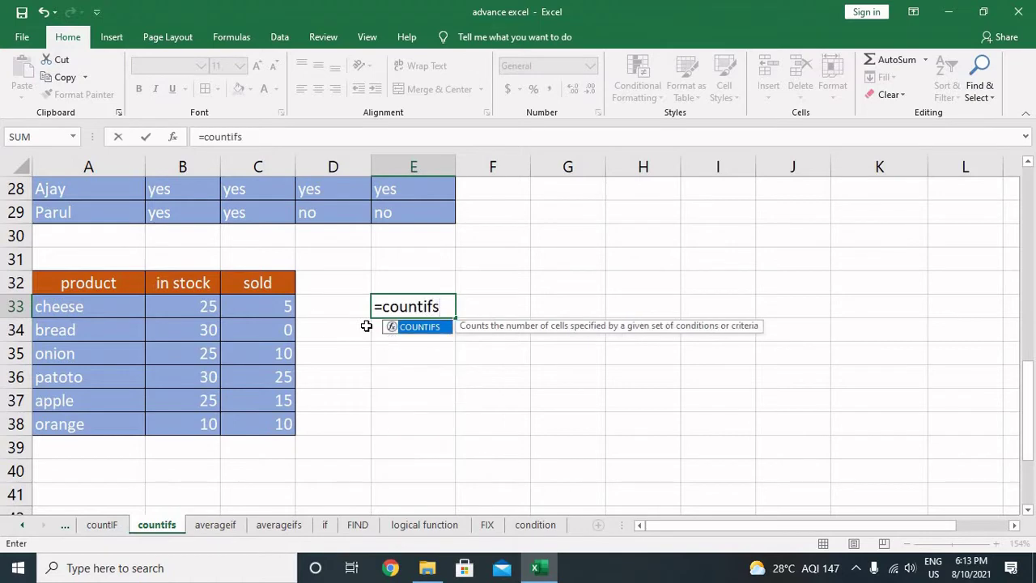
pyautogui.write('(')
pyautogui.press('Left')
pyautogui.press('Left')
pyautogui.press('Left')
pyautogui.press('Left')
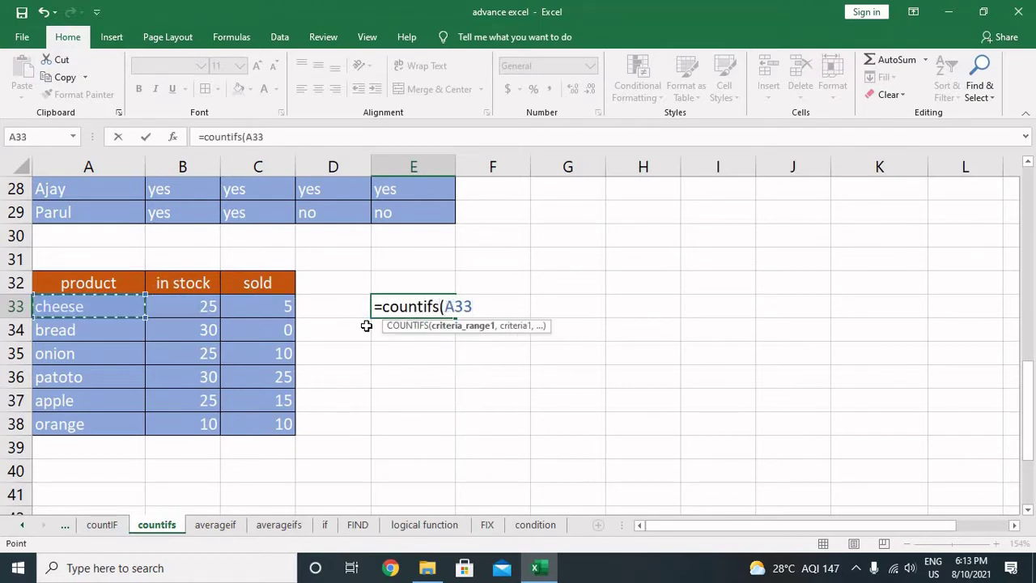
pyautogui.press('Right')
pyautogui.press('Up')
pyautogui.hotkey('shift', 'Down')
pyautogui.hotkey('shift', 'Down')
pyautogui.hotkey('shift', 'Down')
pyautogui.write(',')
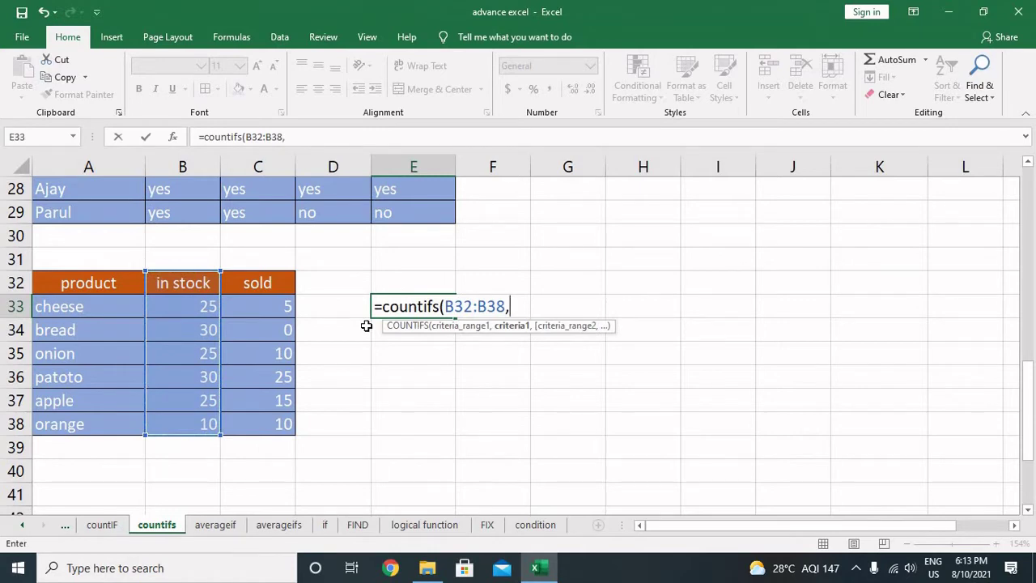
pyautogui.write('>')
pyautogui.write('0')
pyautogui.write(',')
# - Add range C32:C38 with criterion "0" to finish E33's formula, returning 1
pyautogui.press('BackSpace')
pyautogui.write(',')
pyautogui.press('Left')
pyautogui.press('Left')
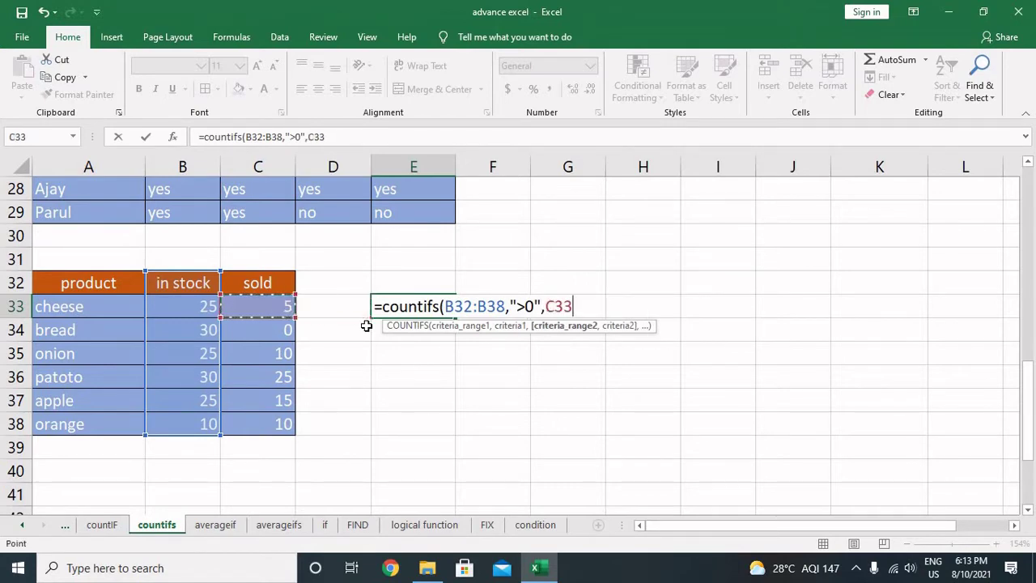
pyautogui.press('Up')
pyautogui.hotkey('ctrl', 'shift', 'Down')
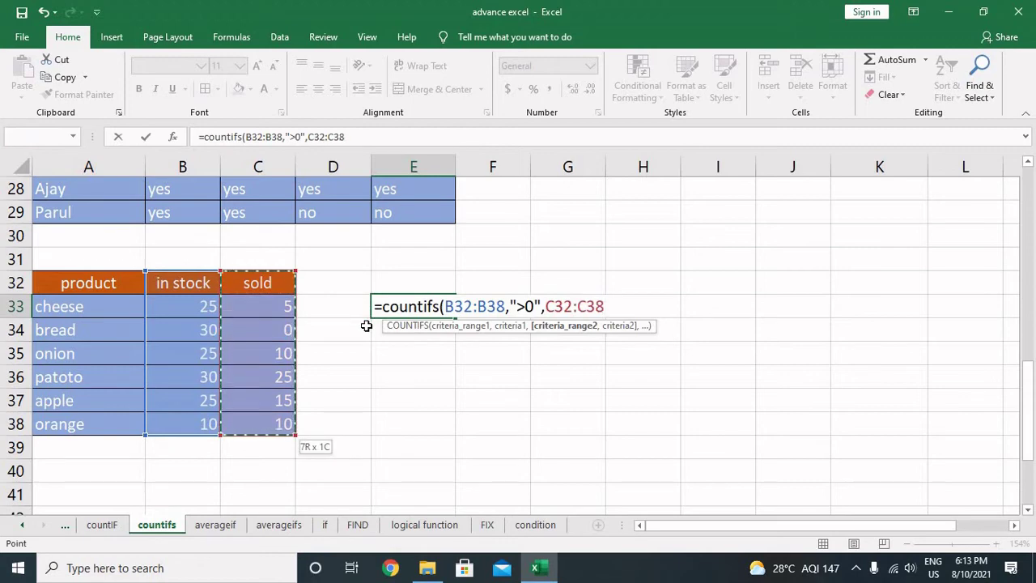
pyautogui.write(',"')
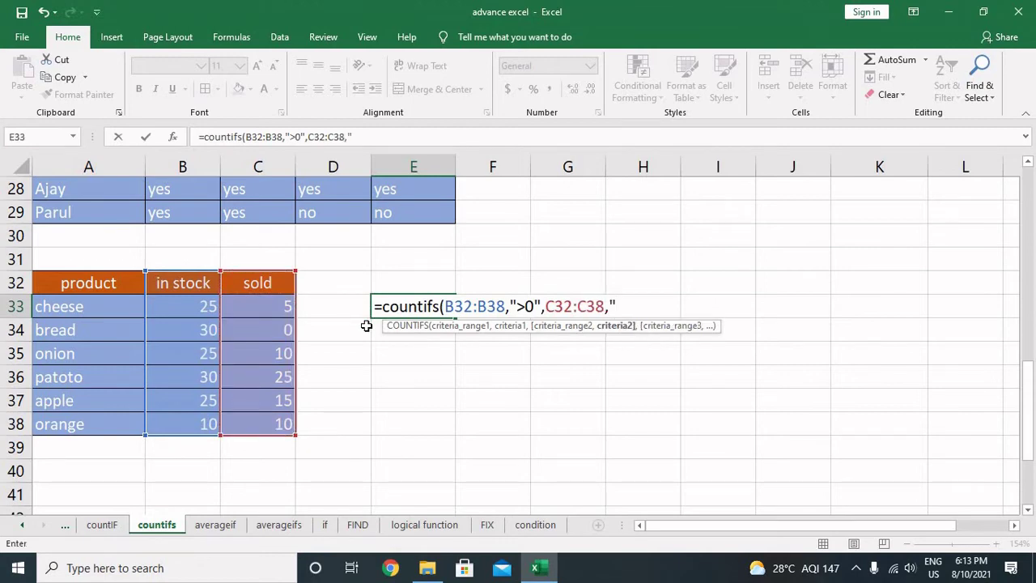
pyautogui.write('0"')
pyautogui.write(')')
pyautogui.press('Return')
pyautogui.press('Up')
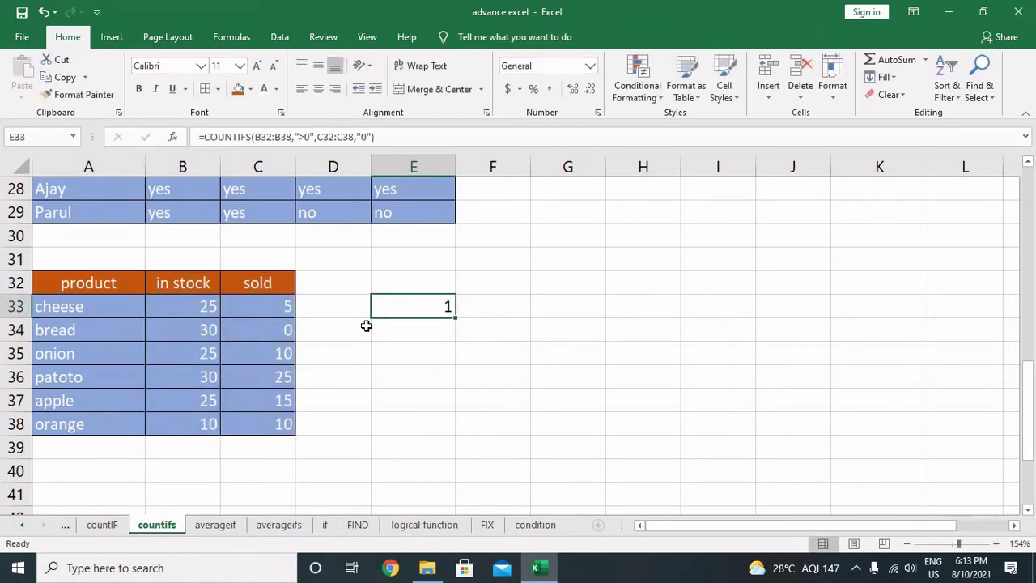
pyautogui.press('Left')
pyautogui.press('Left')
pyautogui.press('Left')
pyautogui.press('Down')
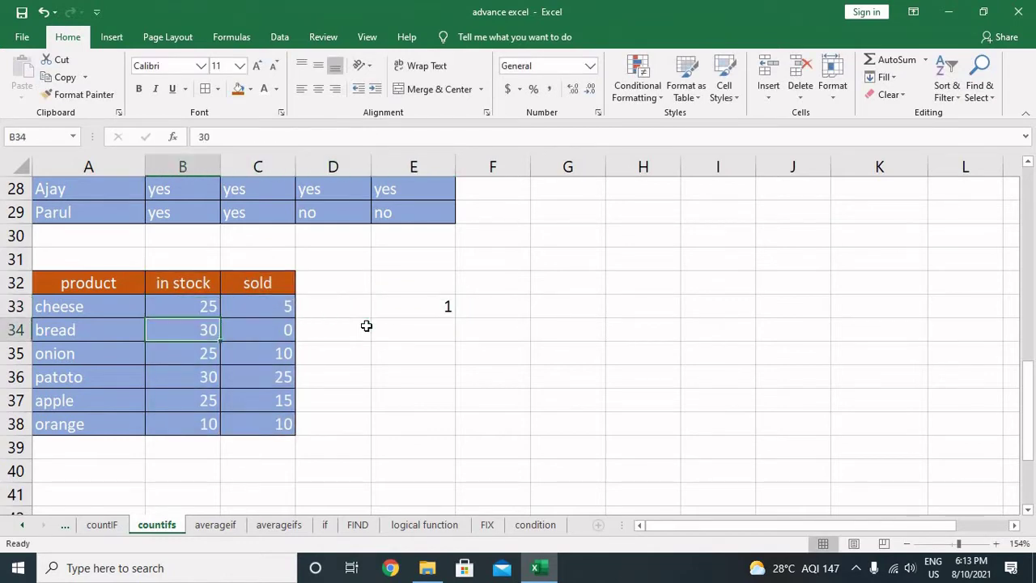
# - Start =COUNTIFS in E34 with range B32:B38 and criterion ">0"
pyautogui.press('Right')
pyautogui.press('Right')
pyautogui.press('Right')
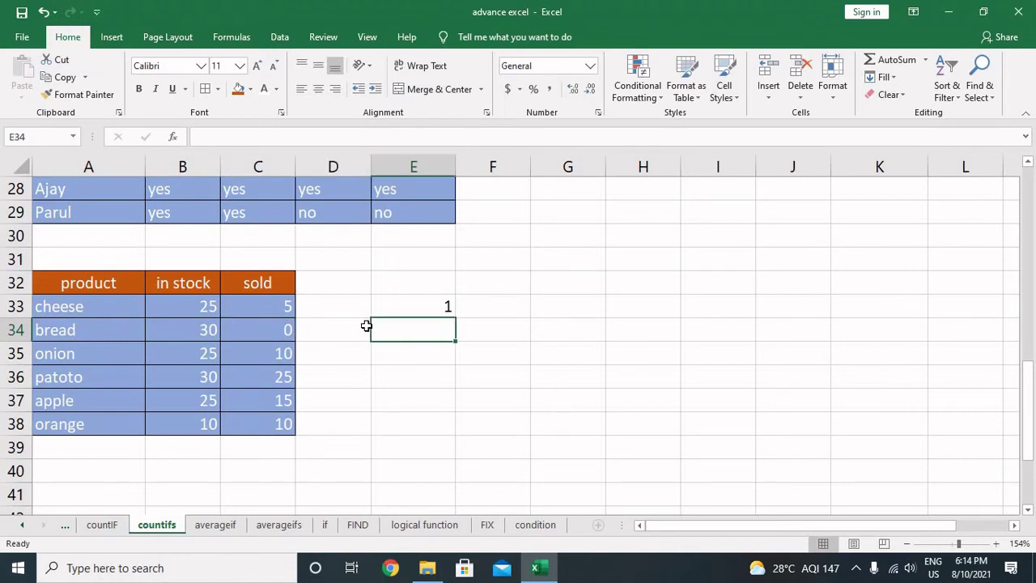
pyautogui.write('=co')
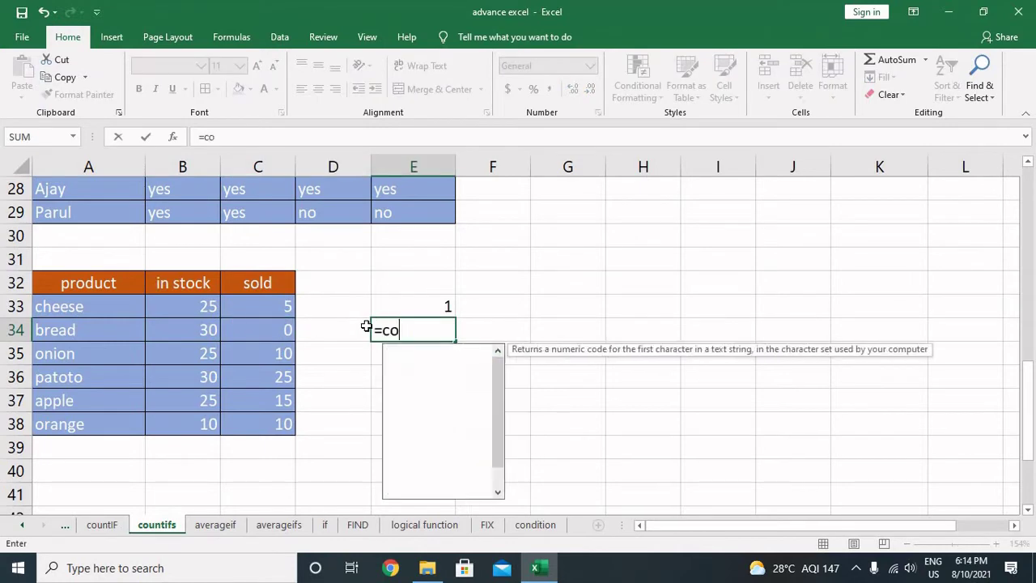
pyautogui.write('untifs')
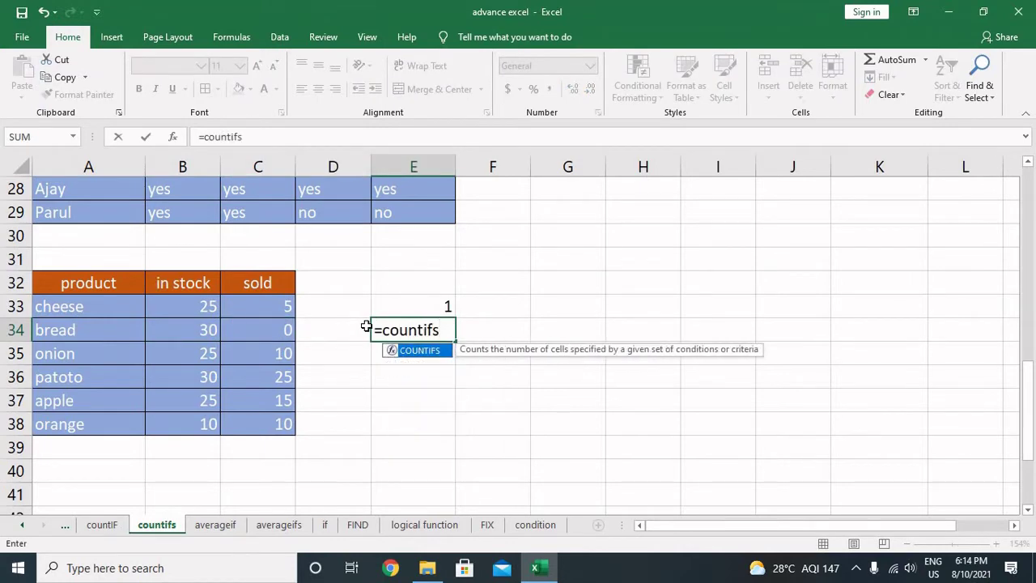
pyautogui.write('(')
pyautogui.press('Left')
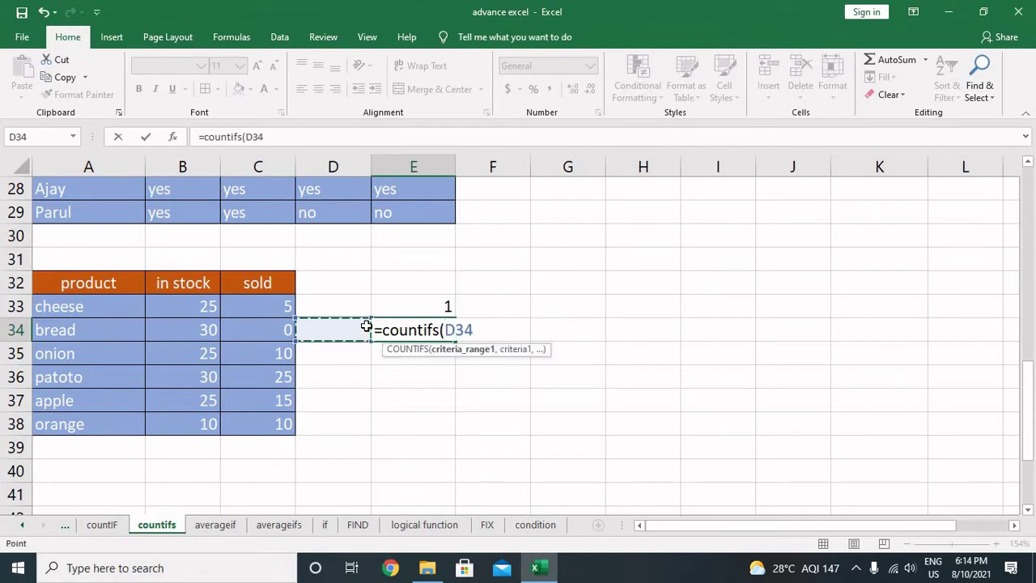
pyautogui.press('Left')
pyautogui.press('Left')
pyautogui.press('Up')
pyautogui.press('Up')
pyautogui.hotkey('shift', 'Down')
pyautogui.hotkey('shift', 'Down')
pyautogui.hotkey('shift', 'Down')
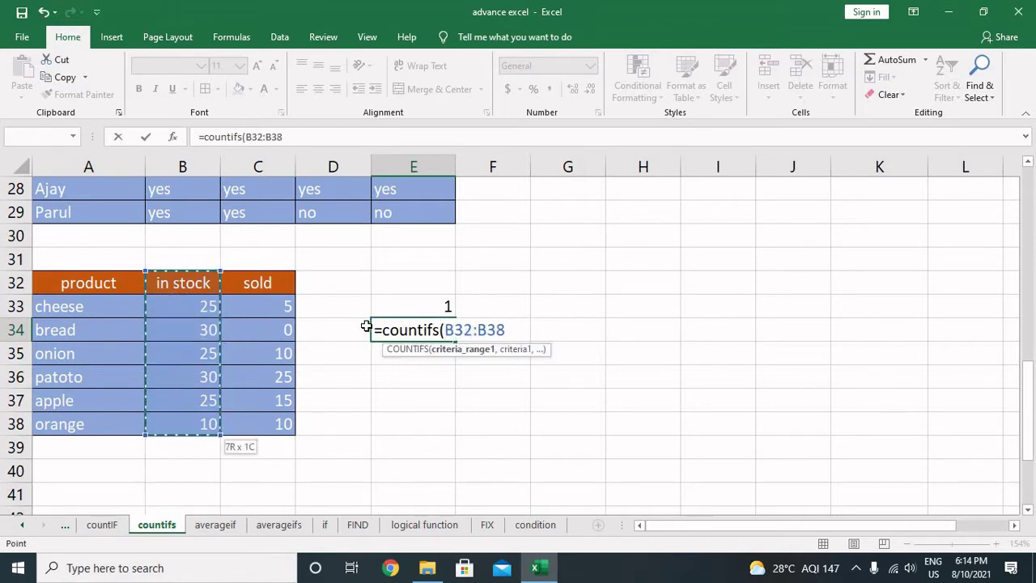
pyautogui.write(',')
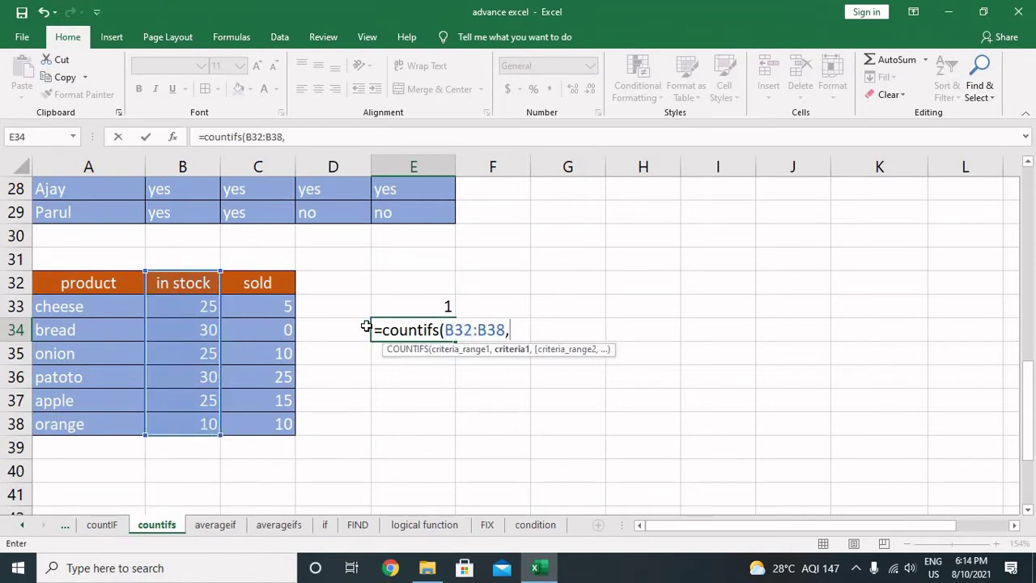
pyautogui.write('">0')
pyautogui.write('","')
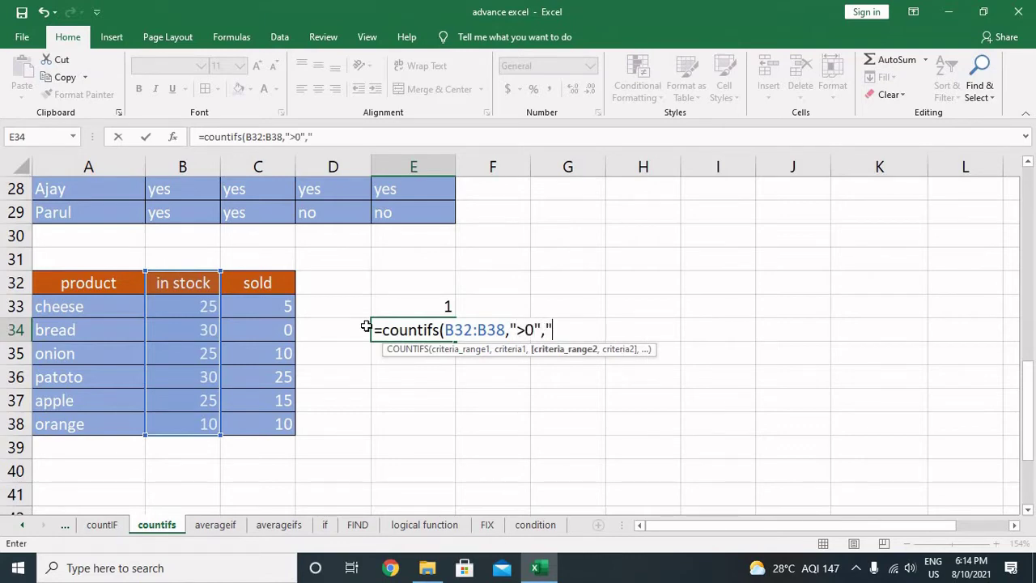
pyautogui.press('BackSpace')
# - Add range C32:C38 with criterion "<10" to complete E34's formula, returning 2
pyautogui.press('Left')
pyautogui.press('Left')
pyautogui.press('Up')
pyautogui.press('Up')
pyautogui.hotkey('shift', 'Down')
pyautogui.hotkey('shift', 'Down')
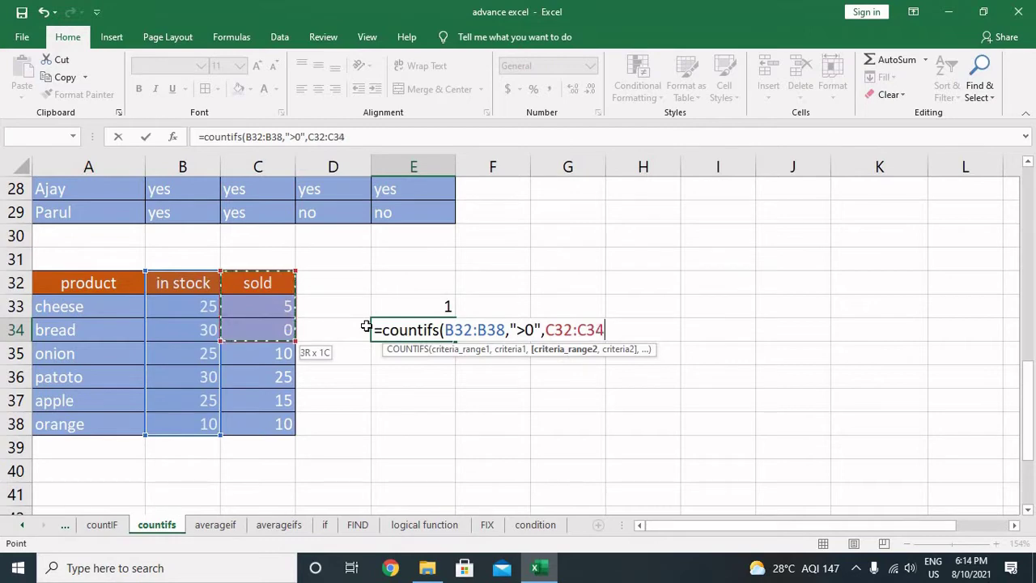
pyautogui.hotkey('shift', 'Down')
pyautogui.hotkey('shift', 'Down')
pyautogui.hotkey('shift', 'Down')
pyautogui.write(',')
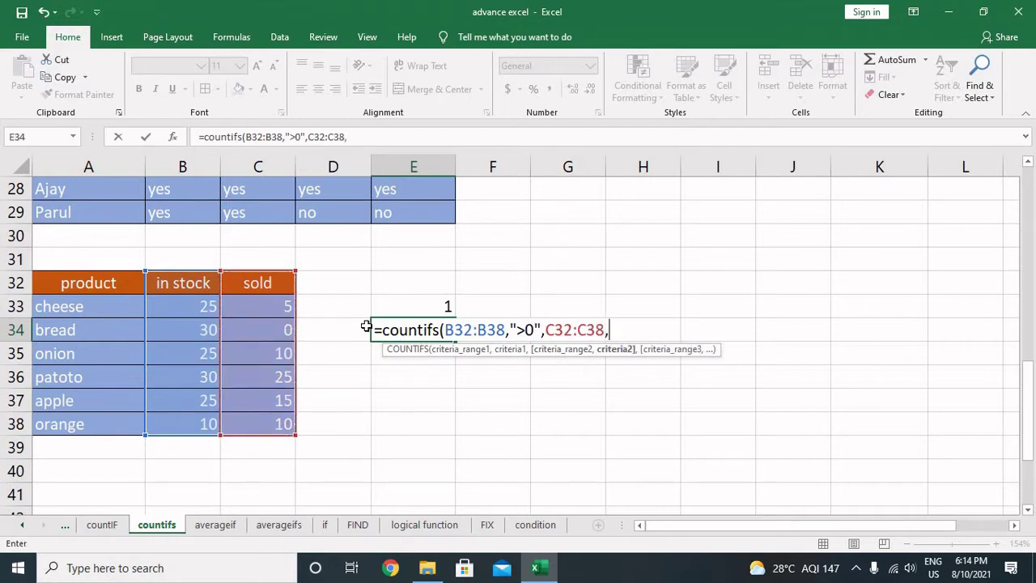
pyautogui.write('"<')
pyautogui.write('25')
pyautogui.press('BackSpace')
pyautogui.press('BackSpace')
pyautogui.write('2')
pyautogui.press('BackSpace')
pyautogui.write('10"')
pyautogui.write(')')
pyautogui.press('Return')
pyautogui.press('Up')
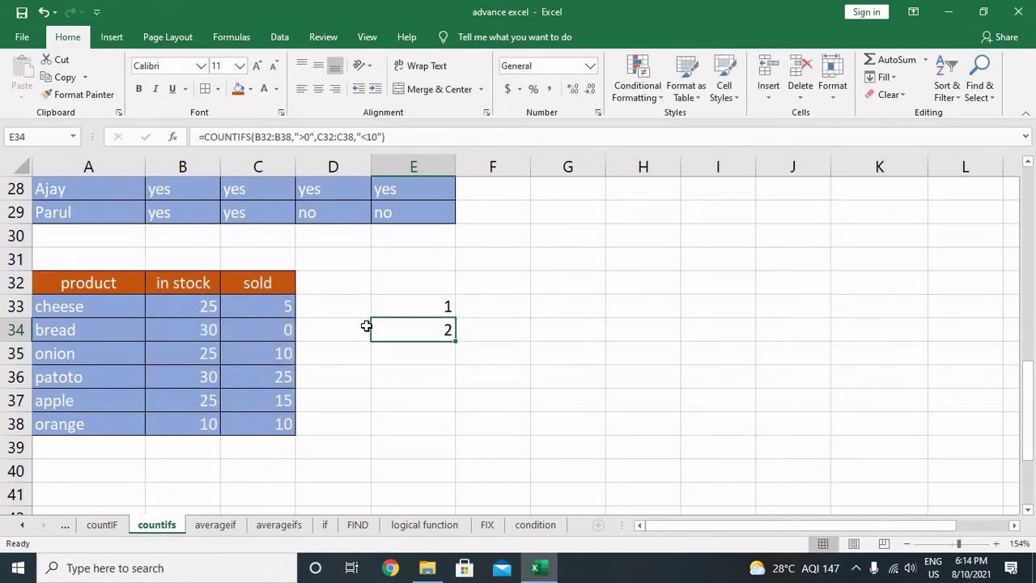
# - Check the E33 and E34 results (1 and 2), then move up to the sales person table
pyautogui.press('Left')
pyautogui.press('Left')
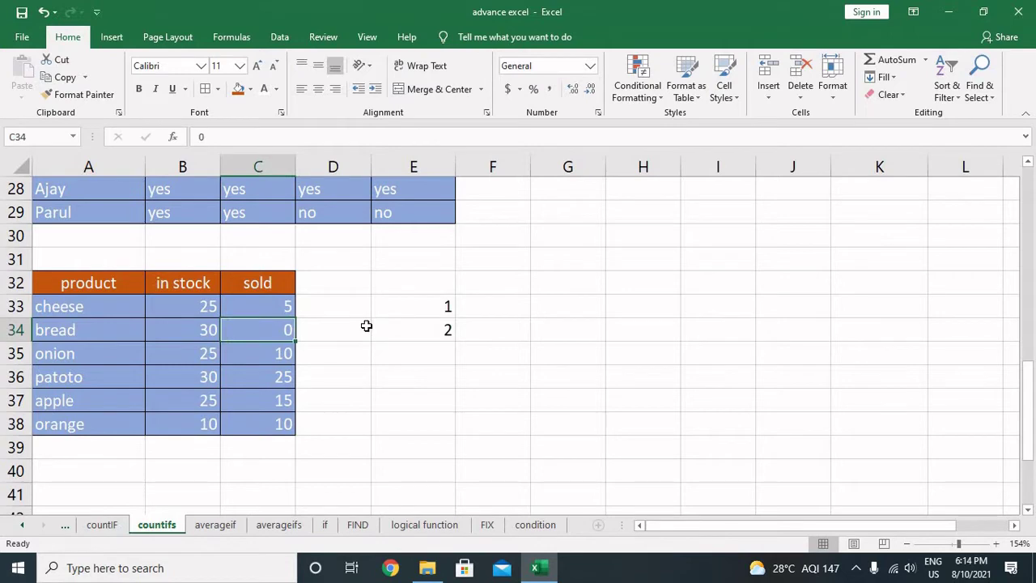
pyautogui.press('Up')
pyautogui.press('Right')
pyautogui.press('Right')
pyautogui.press('Right')
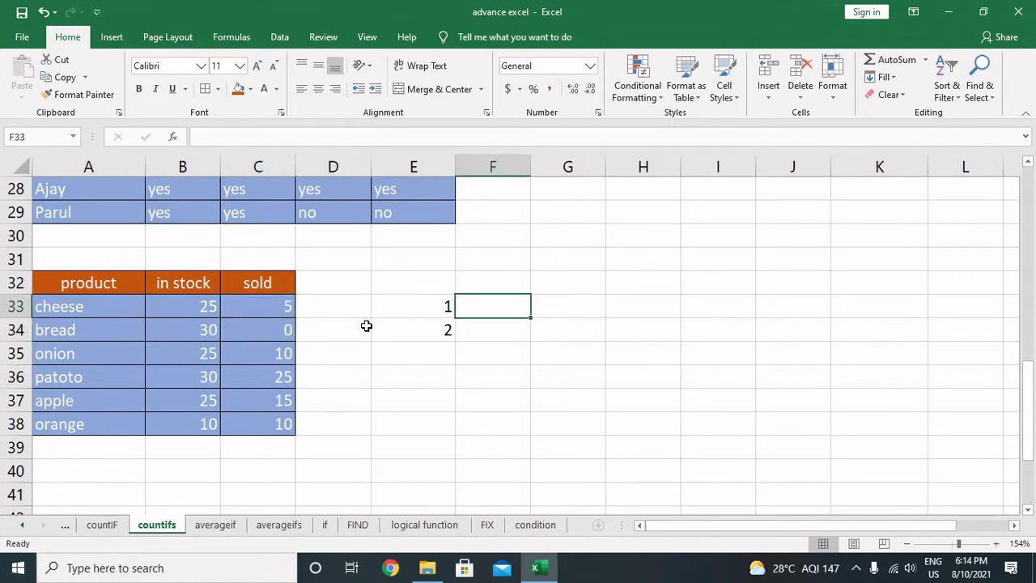
pyautogui.press('Left')
pyautogui.press('Left')
pyautogui.press('Left')
pyautogui.press('Right')
pyautogui.press('Right')
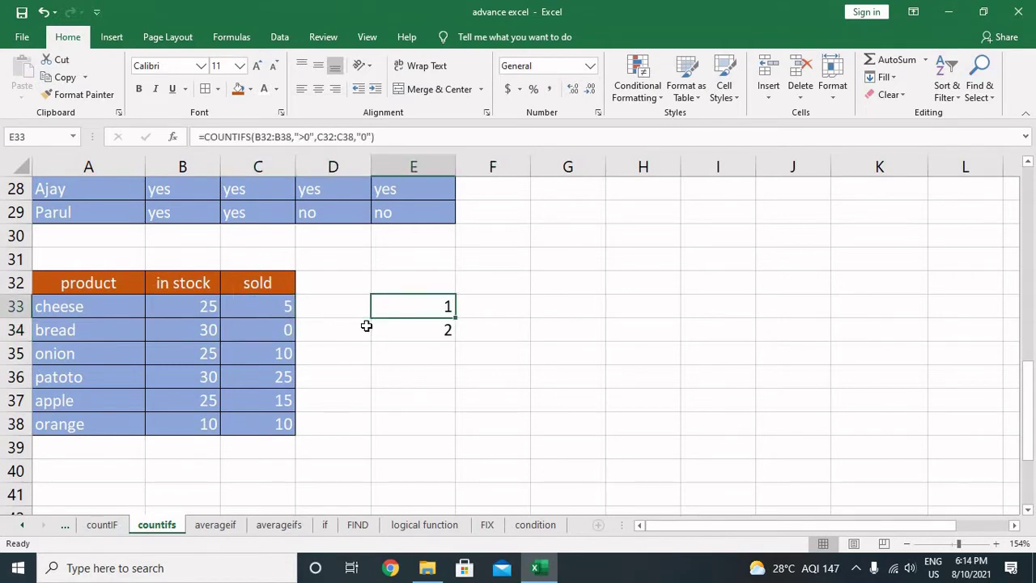
pyautogui.press('Down')
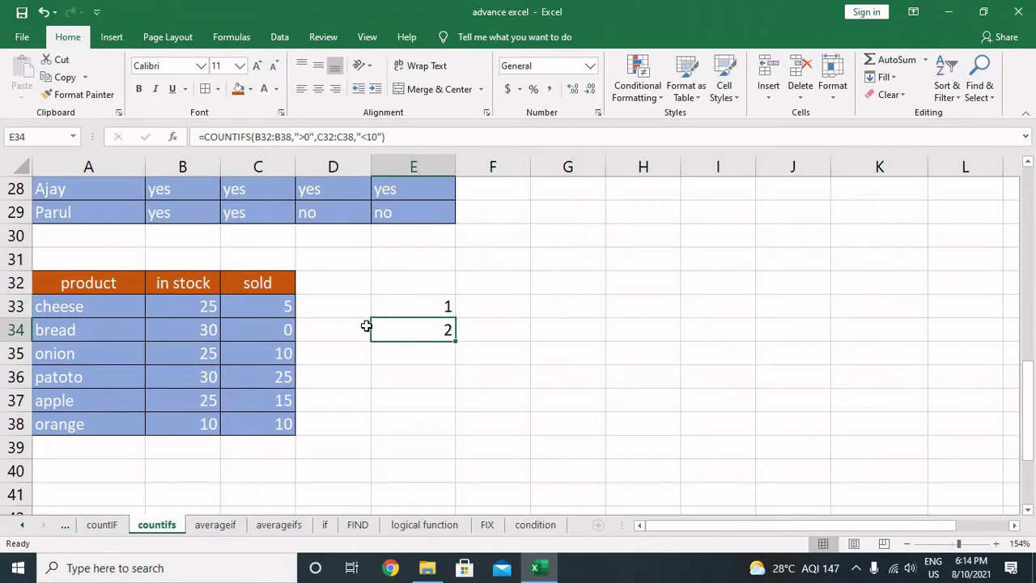
pyautogui.press('Up')
pyautogui.press('Up')
pyautogui.press('Down')
pyautogui.press('Right')
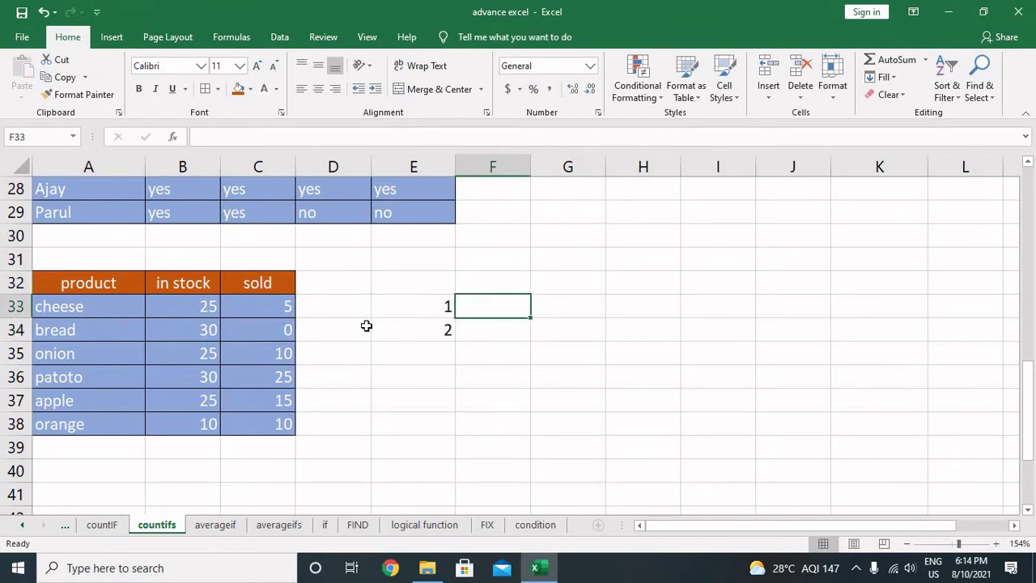
pyautogui.press('Up')
pyautogui.press('Up')
pyautogui.press('Up')
pyautogui.press('Up')
pyautogui.press('Up')
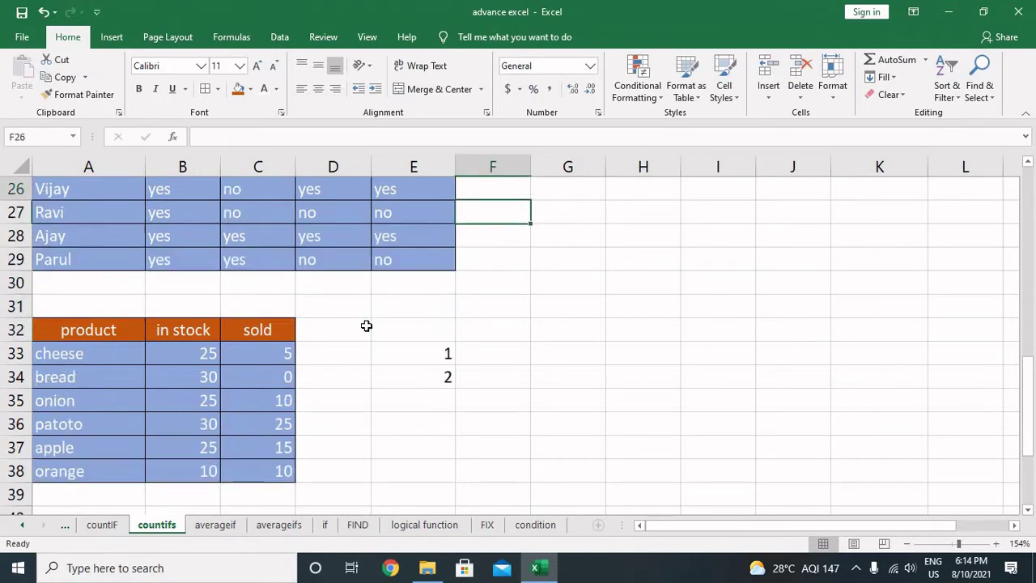
pyautogui.press('Up')
pyautogui.press('Up')
pyautogui.press('Up')
pyautogui.press('Up')
pyautogui.press('Up')
pyautogui.press('Up')
pyautogui.press('Left')
# - Move across row 23 past the quarter answers to G23 and begin =countifs( there
pyautogui.press('Left')
pyautogui.press('Left')
pyautogui.press('Left')
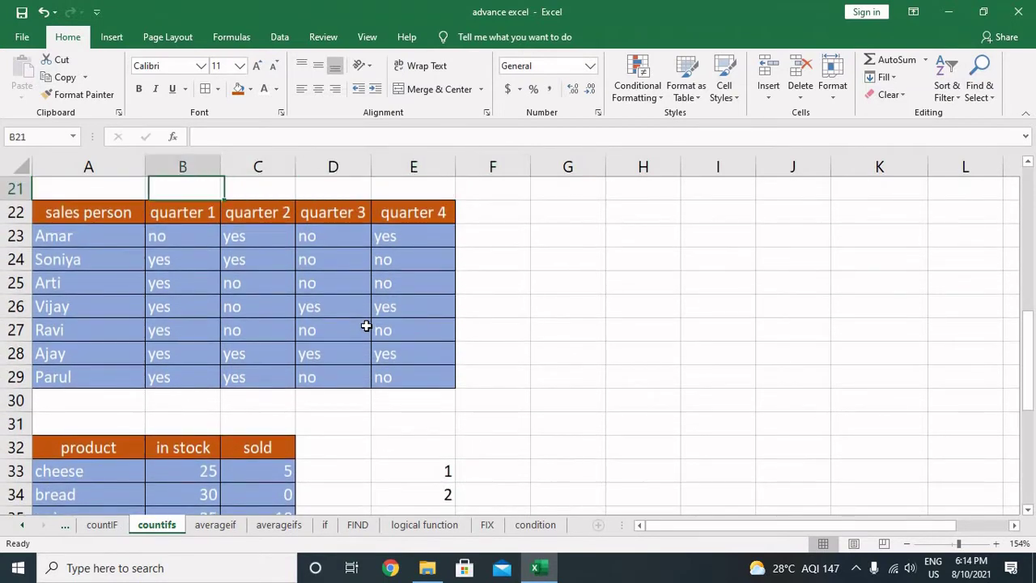
pyautogui.press('Left')
pyautogui.press('Down')
pyautogui.press('Down')
pyautogui.press('Right')
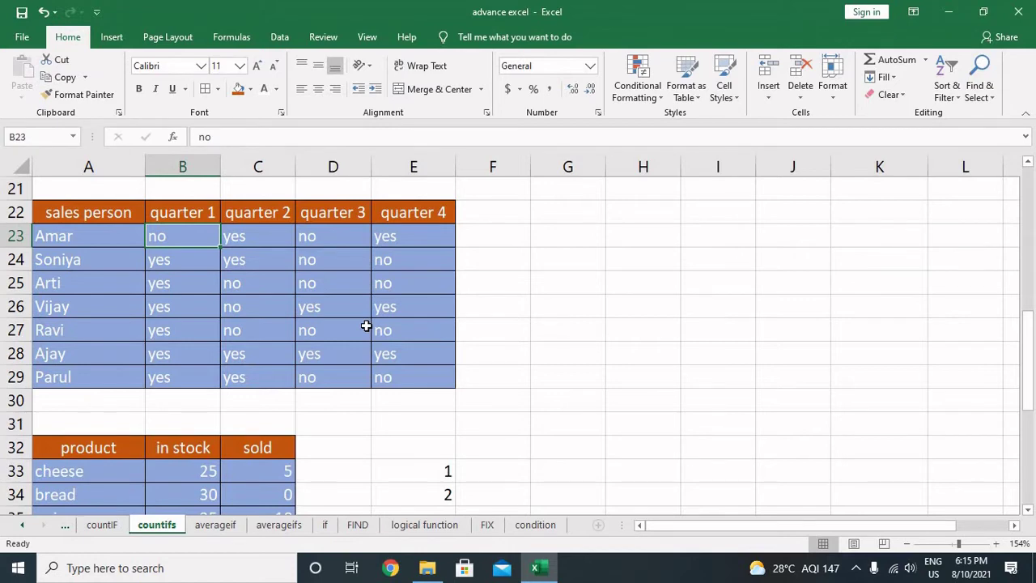
pyautogui.press('Right')
pyautogui.press('Right')
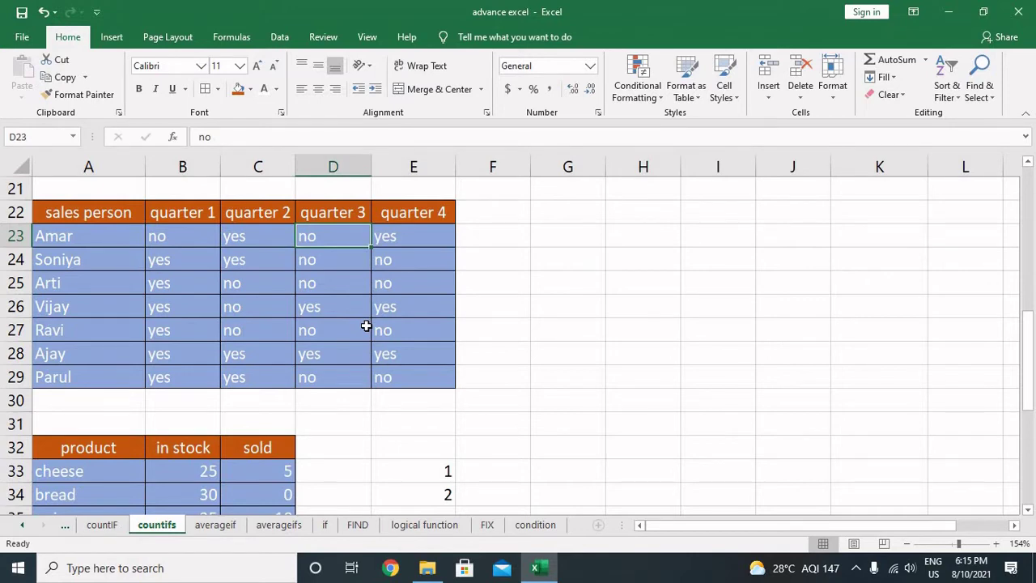
pyautogui.press('Right')
pyautogui.press('Right')
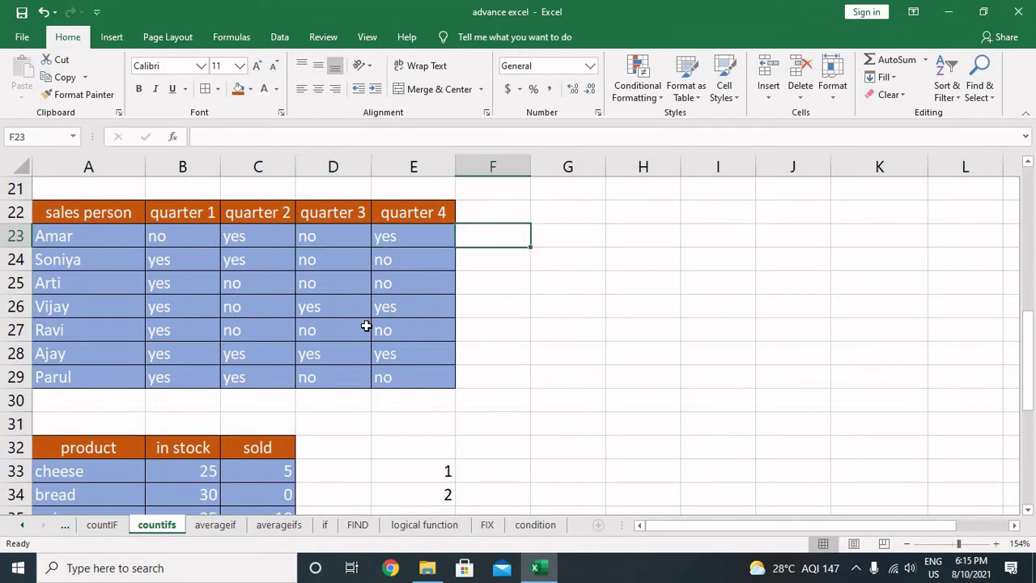
pyautogui.press('Right')
pyautogui.press('Right')
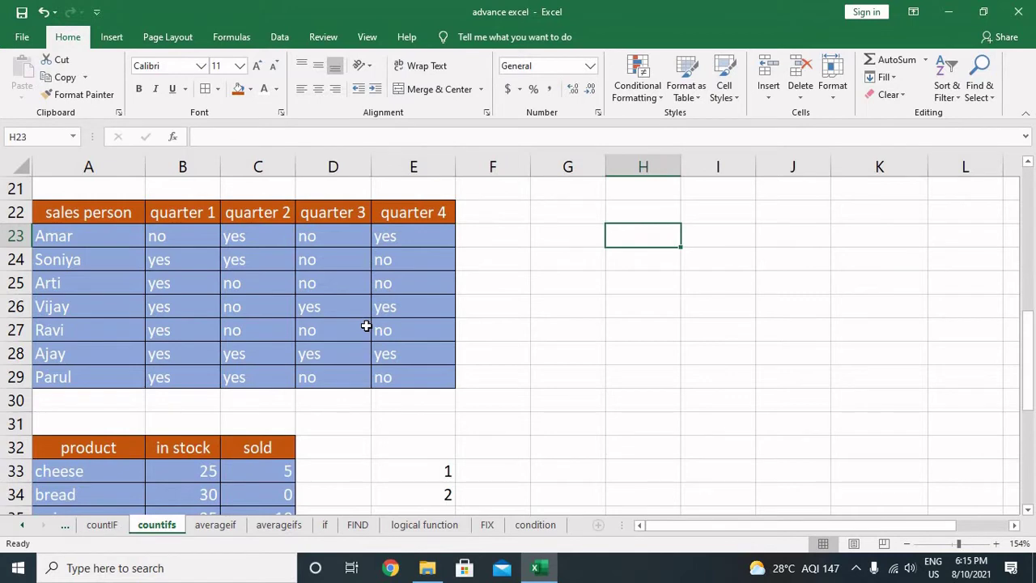
pyautogui.press('Left')
pyautogui.write('=cou')
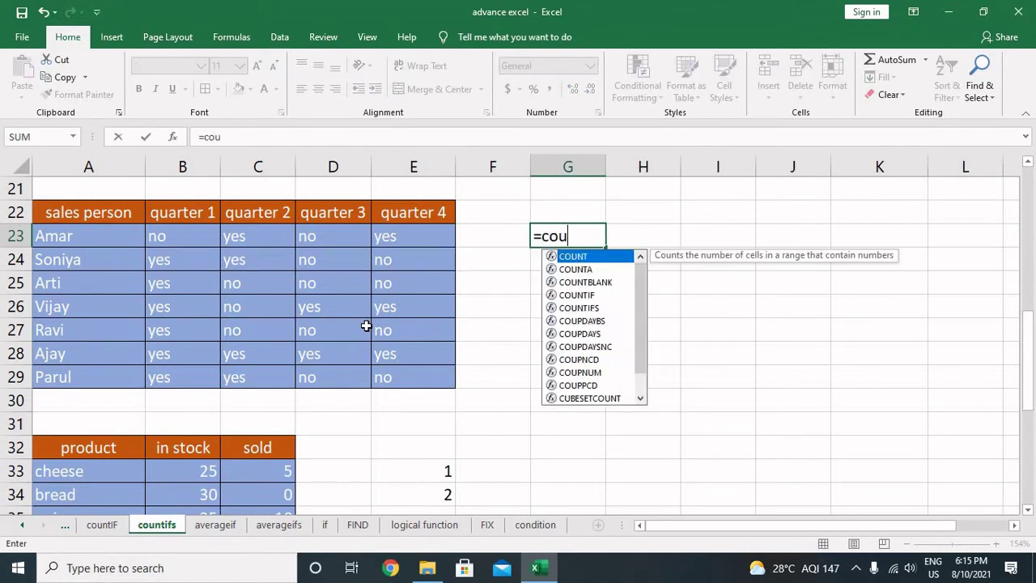
pyautogui.write('ntifs')
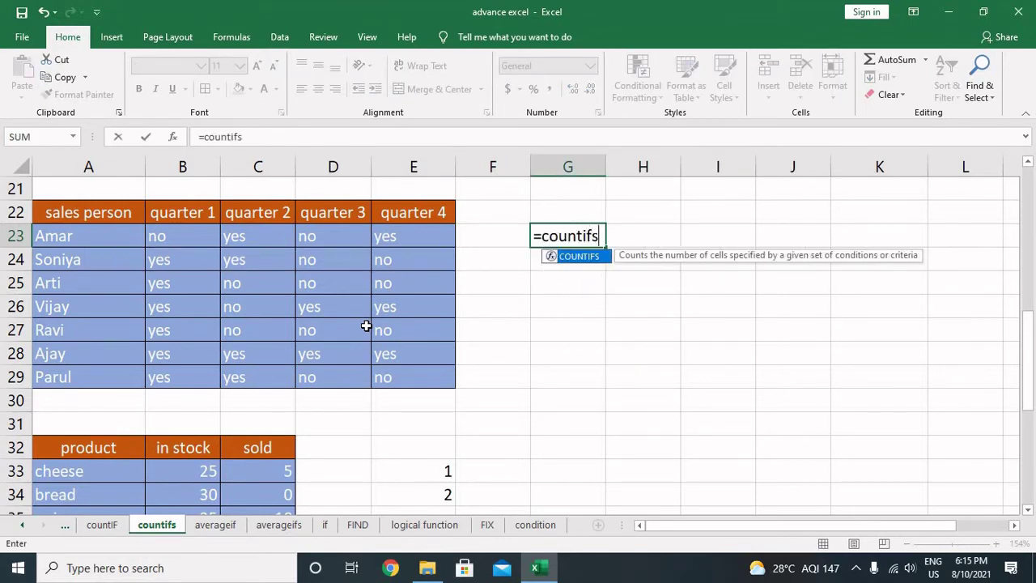
pyautogui.write('(')
# - Complete G23's COUNTIFS with criterion "=yes" on the first sales person's answers, giving 2
pyautogui.press('Left')
pyautogui.press('Left')
pyautogui.press('Left')
pyautogui.press('Left')
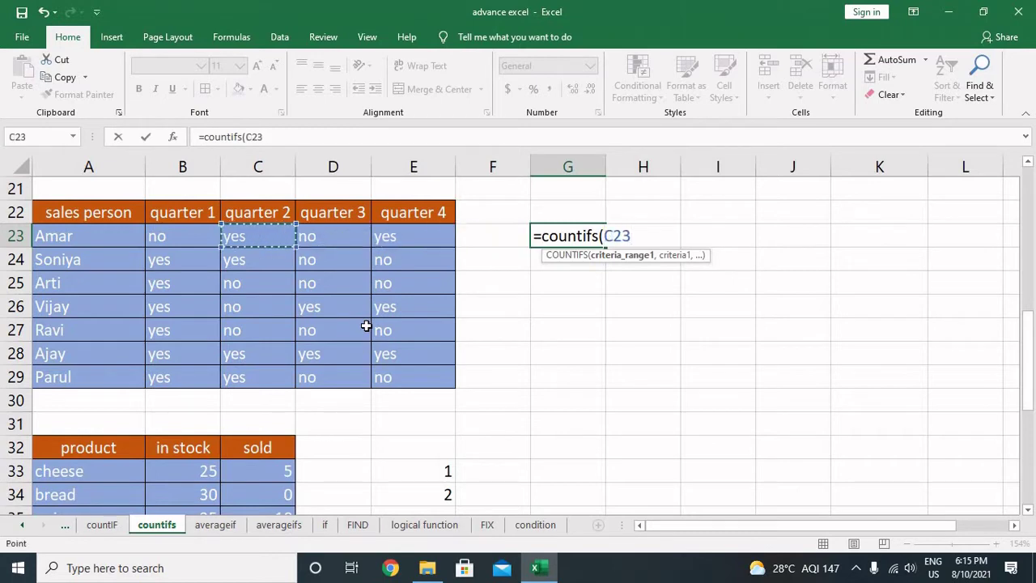
pyautogui.press('Left')
pyautogui.hotkey('shift', 'Right')
pyautogui.hotkey('shift', 'Right')
pyautogui.hotkey('shift', 'Right')
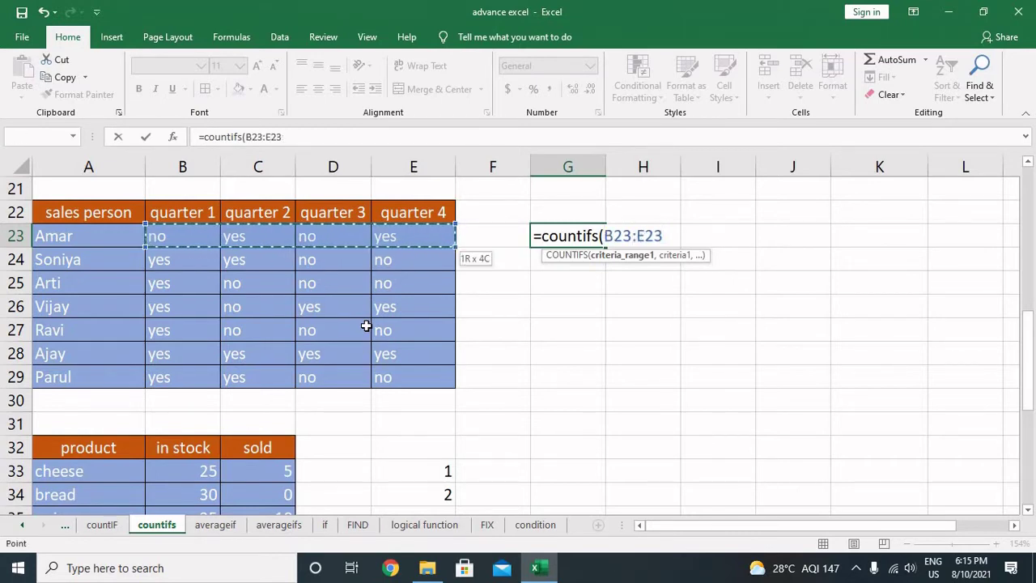
pyautogui.write(',"=')
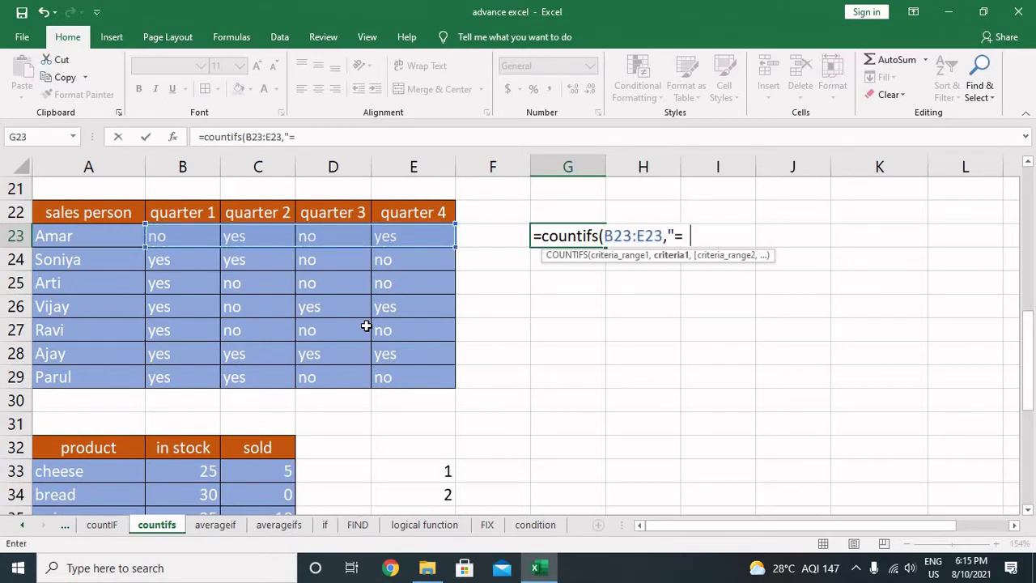
pyautogui.write('yes")')
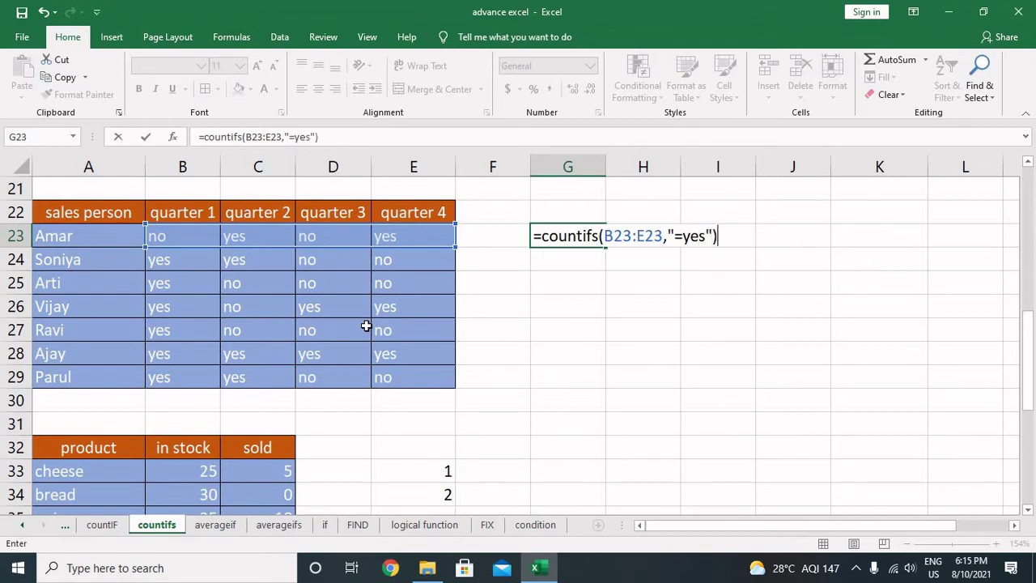
pyautogui.press('Return')
pyautogui.press('Up')
pyautogui.press('Left')
pyautogui.press('Left')
pyautogui.press('Left')
pyautogui.press('Left')
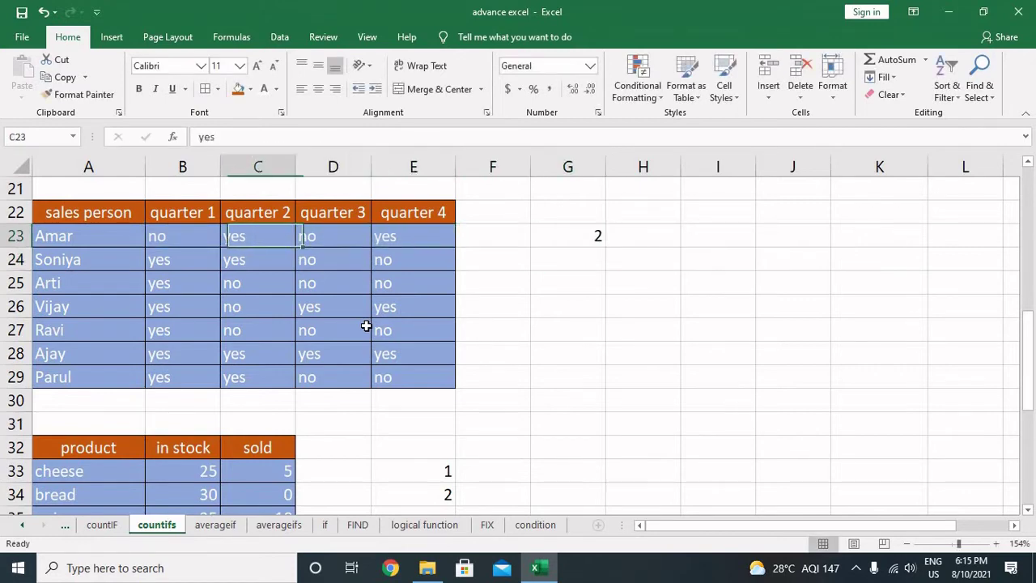
pyautogui.press('Right')
pyautogui.press('Right')
pyautogui.press('Down')
pyautogui.press('Right')
pyautogui.press('Right')
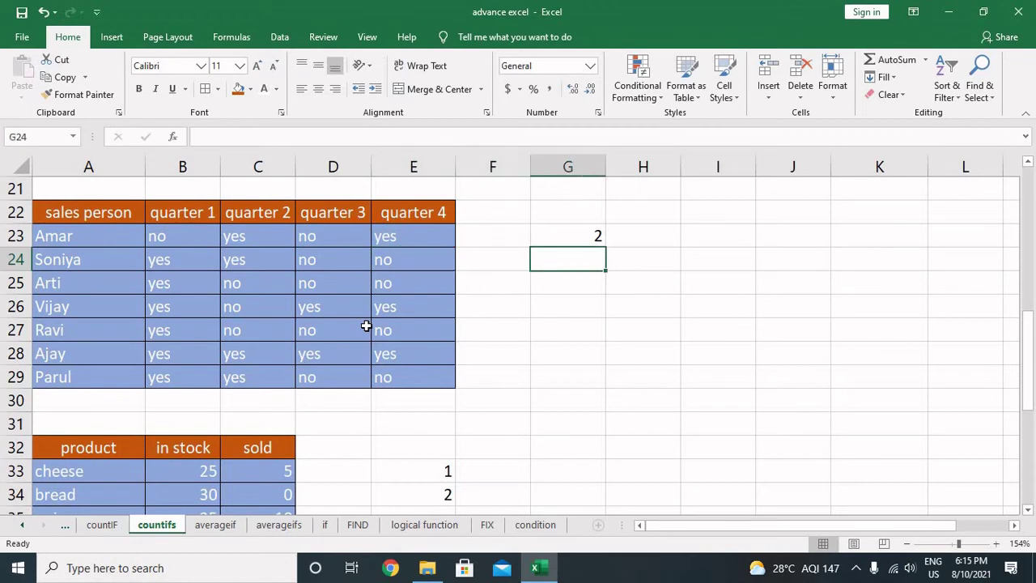
# - Start G24's COUNTIFS with B23:B29 "yes" and C23:C29 "yes"
pyautogui.write('=counti')
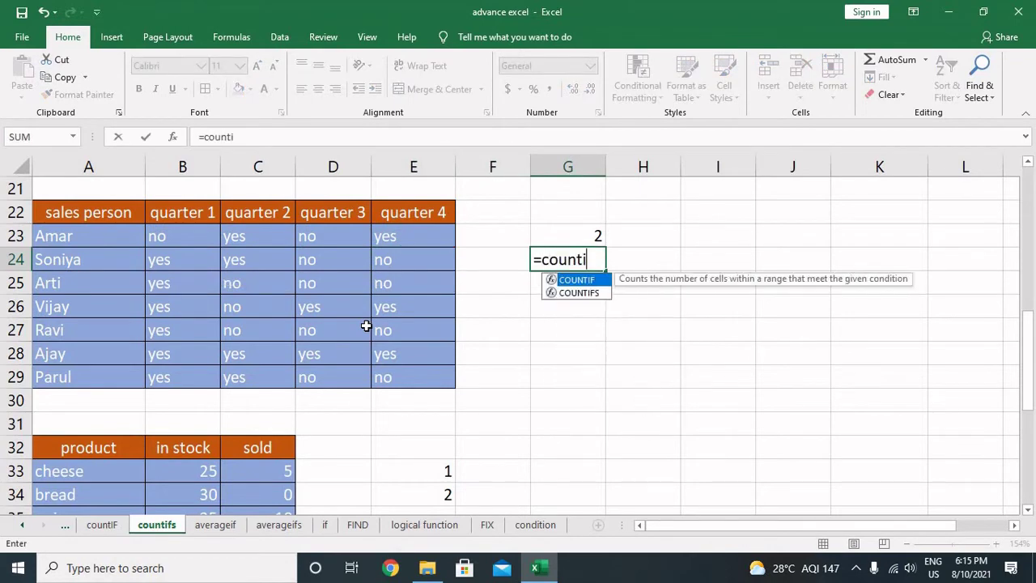
pyautogui.write('fs(')
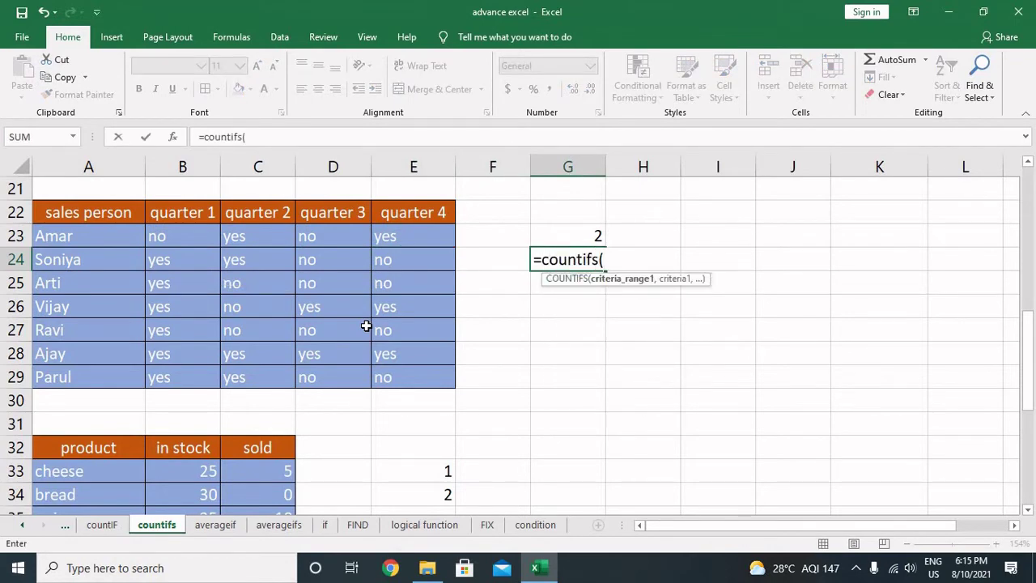
pyautogui.press('Left')
pyautogui.press('Left')
pyautogui.press('Left')
pyautogui.press('Left')
pyautogui.press('Left')
pyautogui.press('Up')
pyautogui.hotkey('ctrl', 'shift', 'Down')
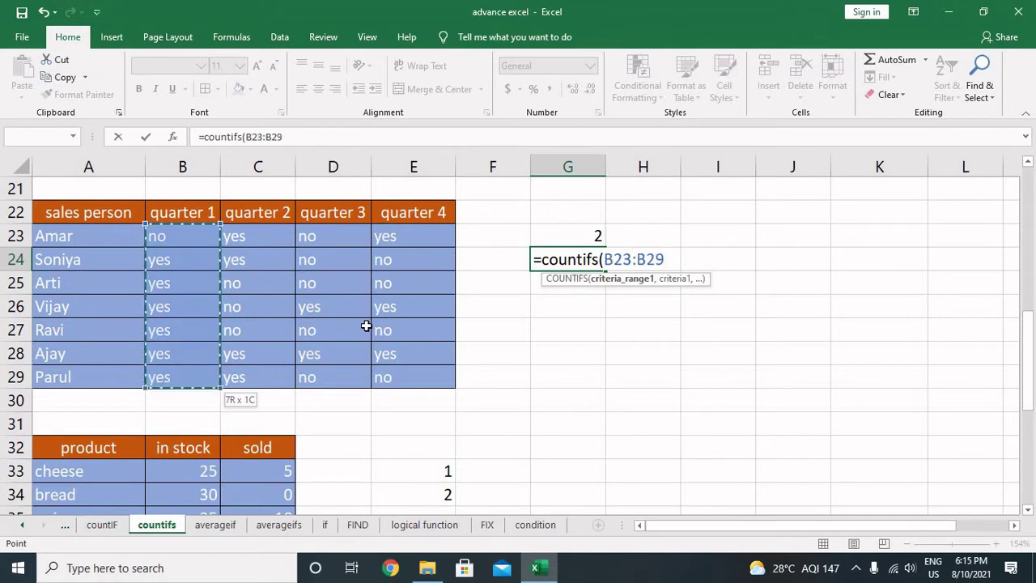
pyautogui.write(',"')
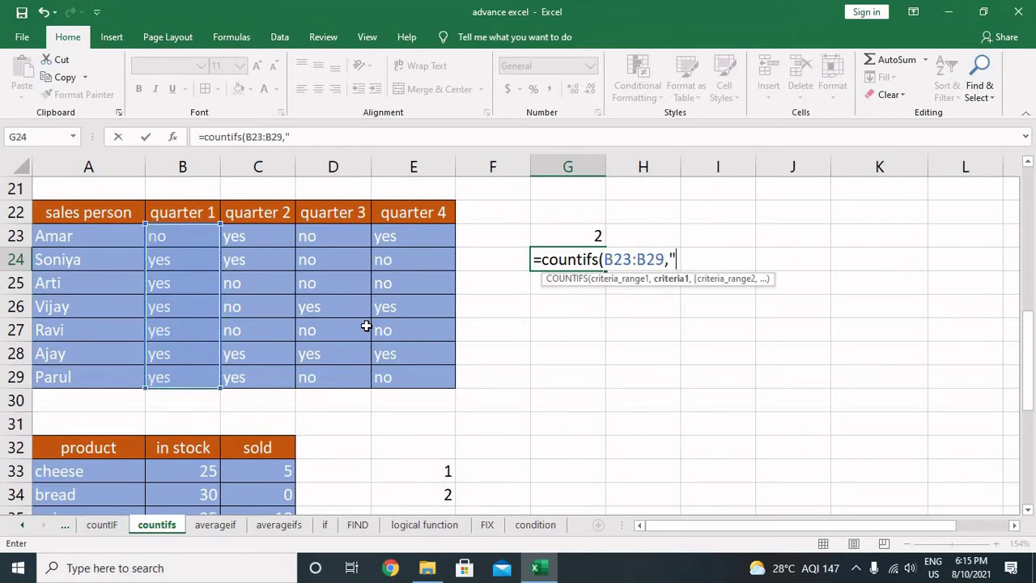
pyautogui.write('yes",')
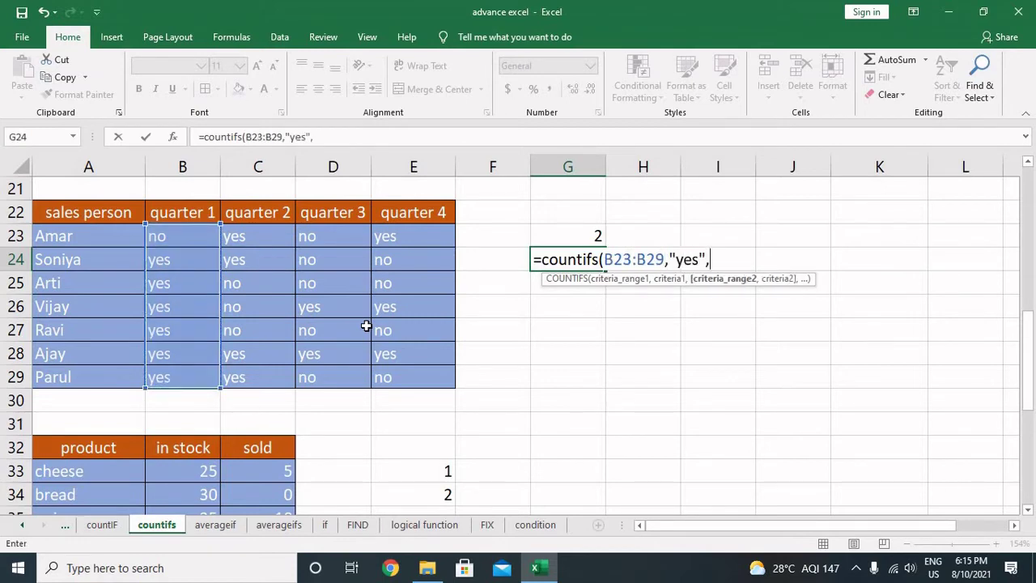
pyautogui.press('Left')
pyautogui.press('Left')
pyautogui.press('Left')
pyautogui.press('Left')
pyautogui.press('Up')
pyautogui.press('Up')
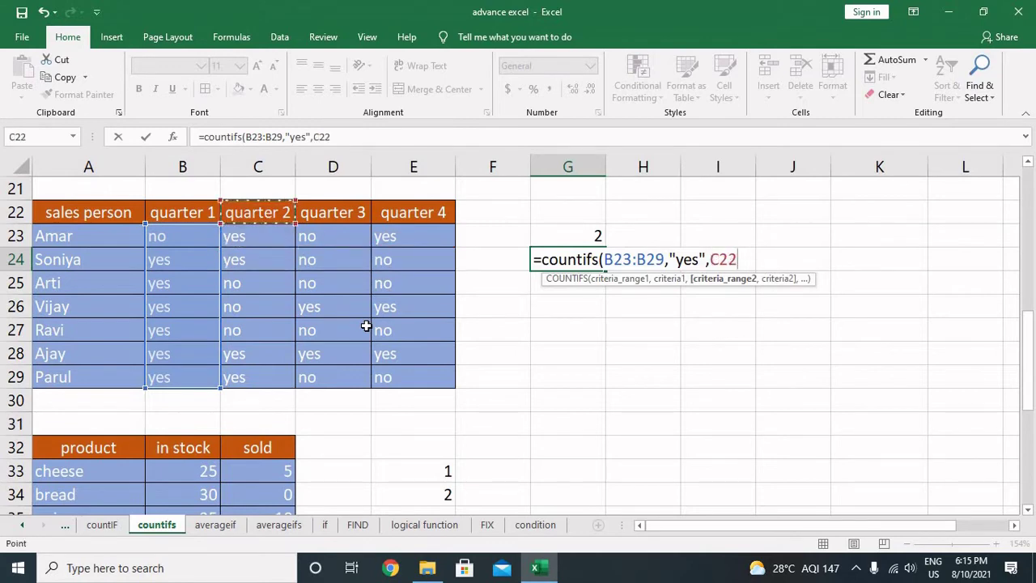
pyautogui.press('Down')
pyautogui.hotkey('shift', 'Down')
pyautogui.hotkey('shift', 'Down')
pyautogui.hotkey('shift', 'Down')
pyautogui.hotkey('shift', 'Down')
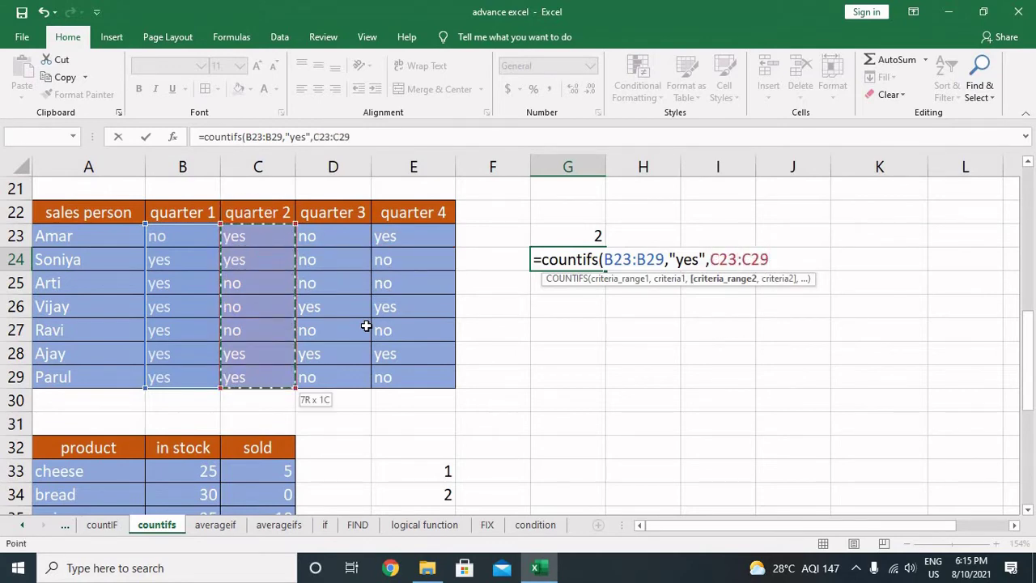
pyautogui.write(',,')
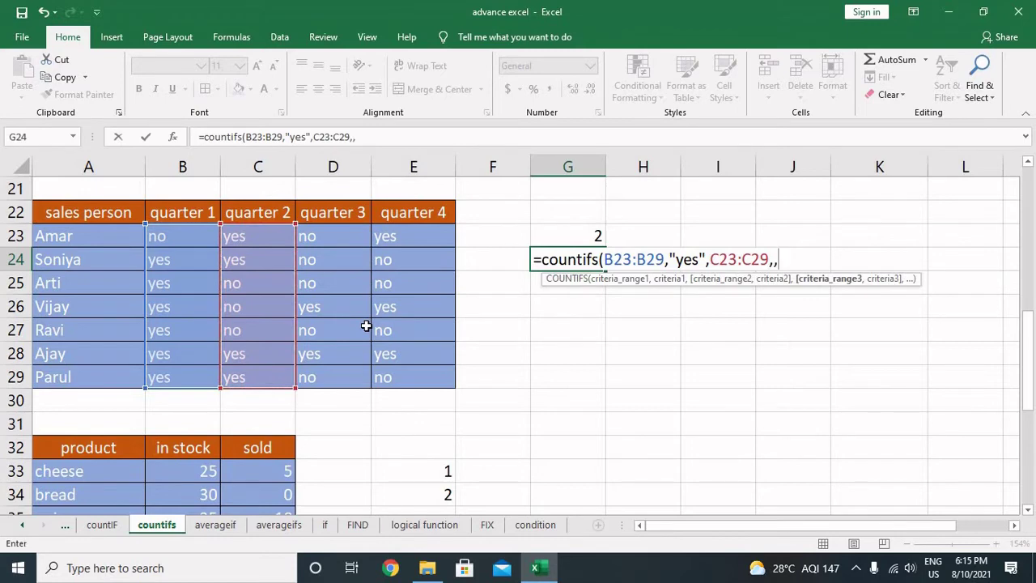
pyautogui.write('"y')
pyautogui.press('BackSpace')
pyautogui.press('BackSpace')
pyautogui.press('BackSpace')
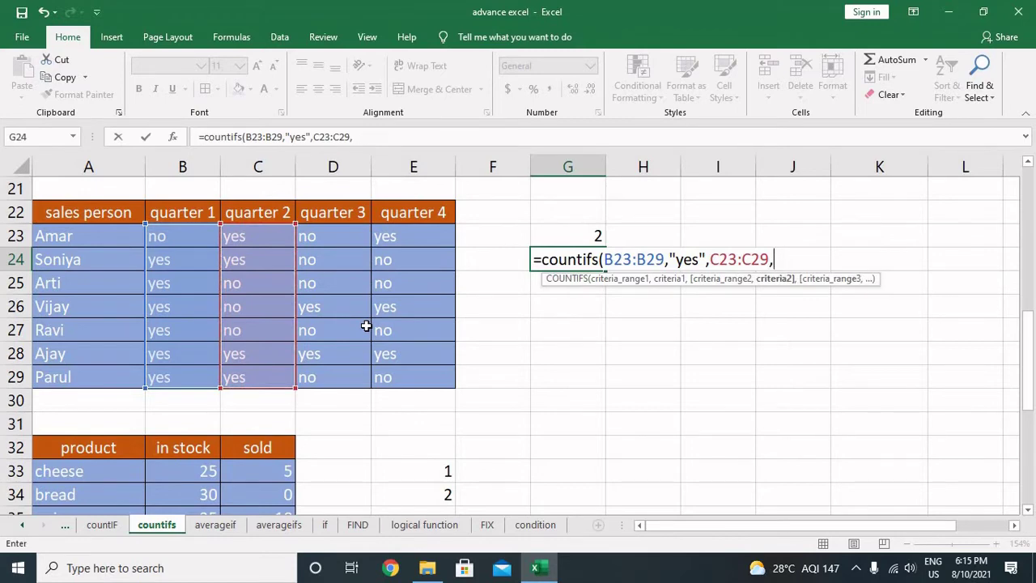
pyautogui.write('yes"')
pyautogui.write(',,')
# - Add D23:D29 "yes" and E23:E29 "yes" to finish G24's formula, returning 1
pyautogui.press('Left')
pyautogui.press('Left')
pyautogui.press('Left')
pyautogui.press('Up')
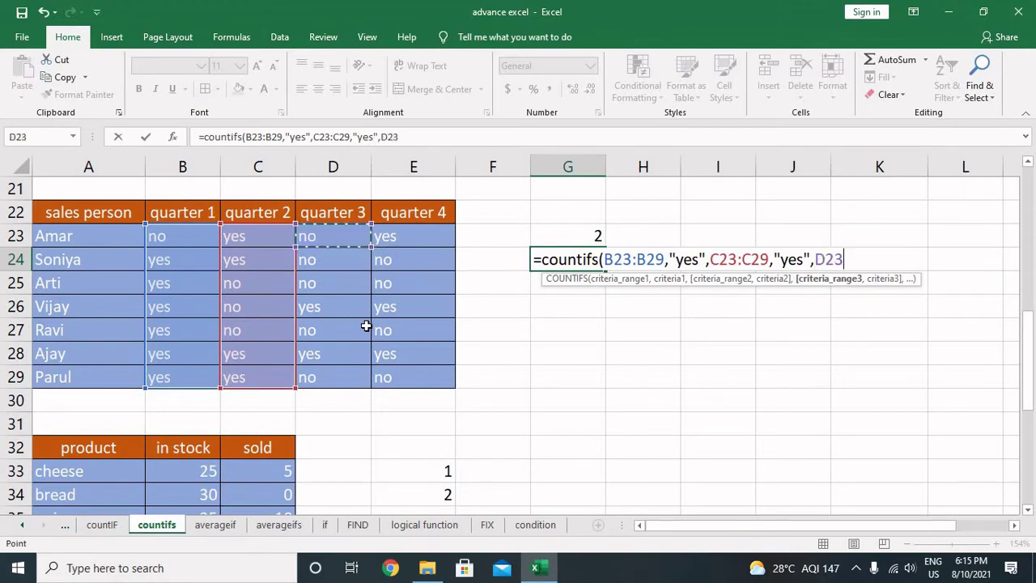
pyautogui.hotkey('shift', 'Down')
pyautogui.hotkey('shift', 'Down')
pyautogui.hotkey('shift', 'Down')
pyautogui.write(':D29,"')
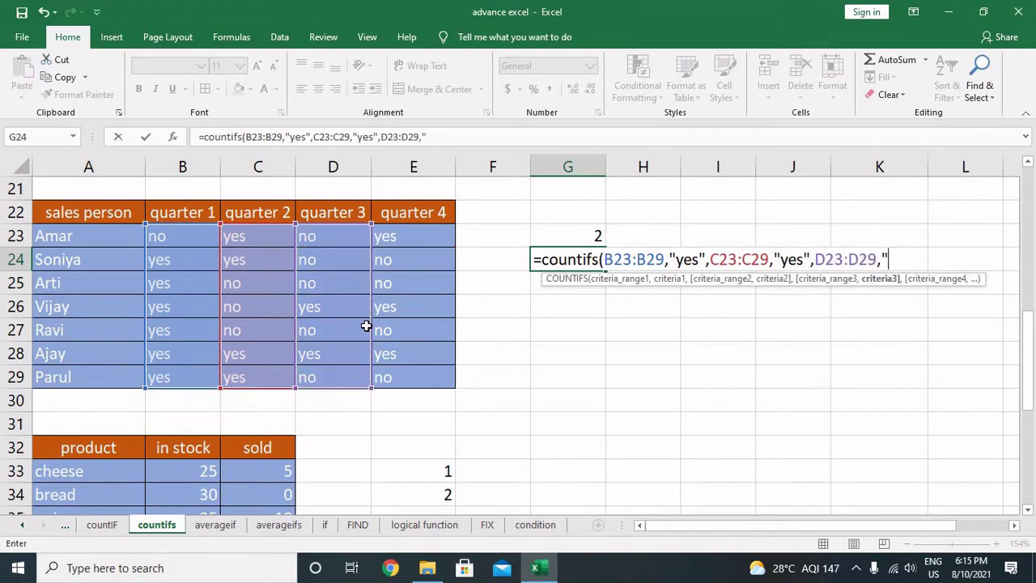
pyautogui.write('yes",')
pyautogui.press('Left')
pyautogui.press('Left')
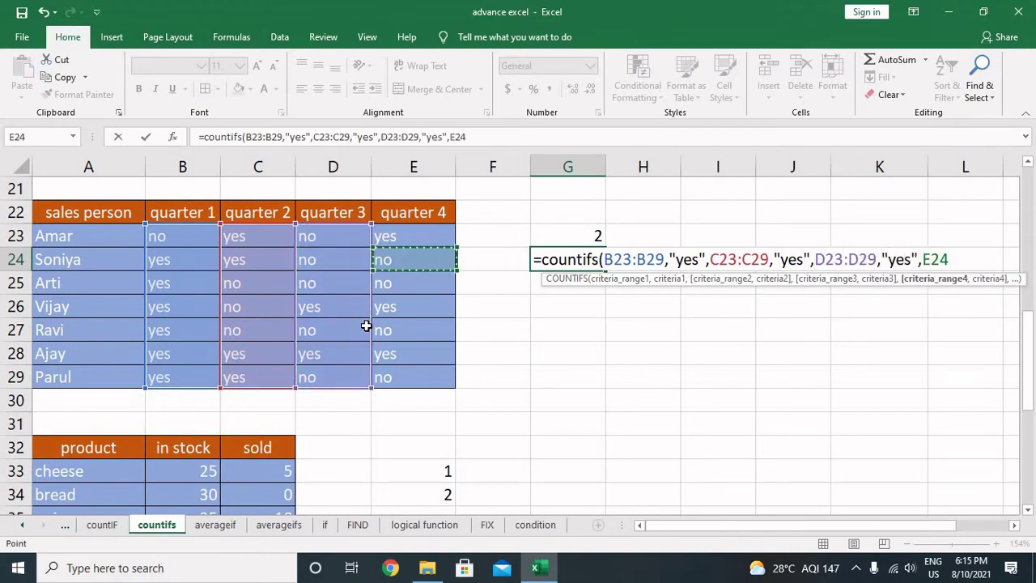
pyautogui.press('Left')
pyautogui.press('Up')
pyautogui.press('Right')
pyautogui.hotkey('shift', 'Down')
pyautogui.hotkey('shift', 'Down')
pyautogui.hotkey('shift', 'Down')
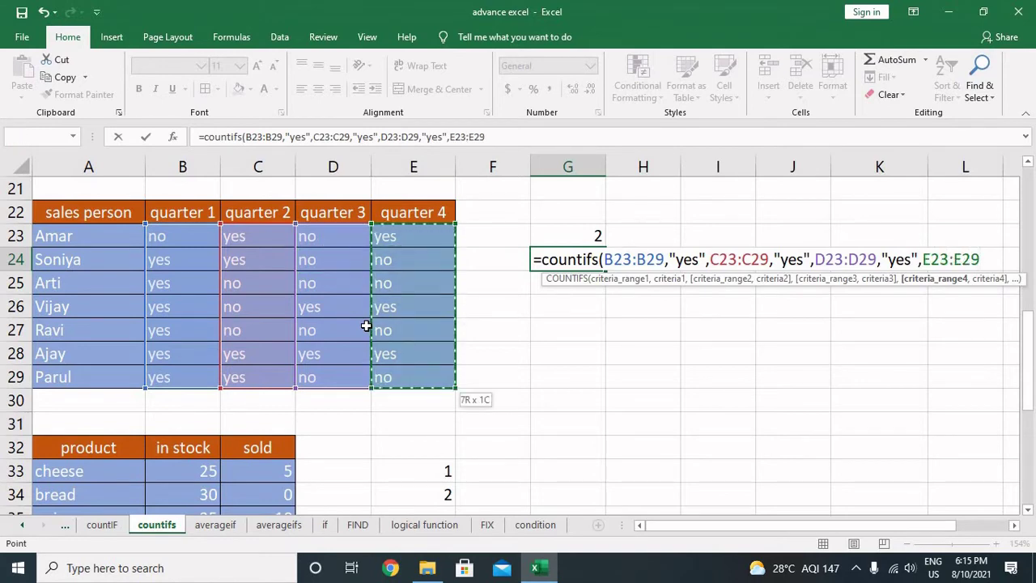
pyautogui.write(',"yes')
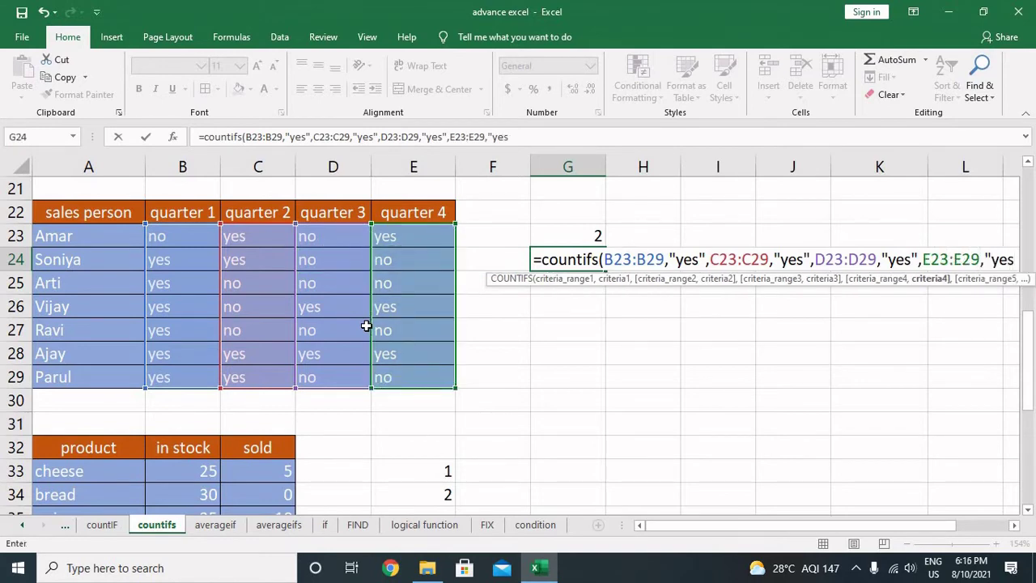
pyautogui.write('")')
pyautogui.press('Return')
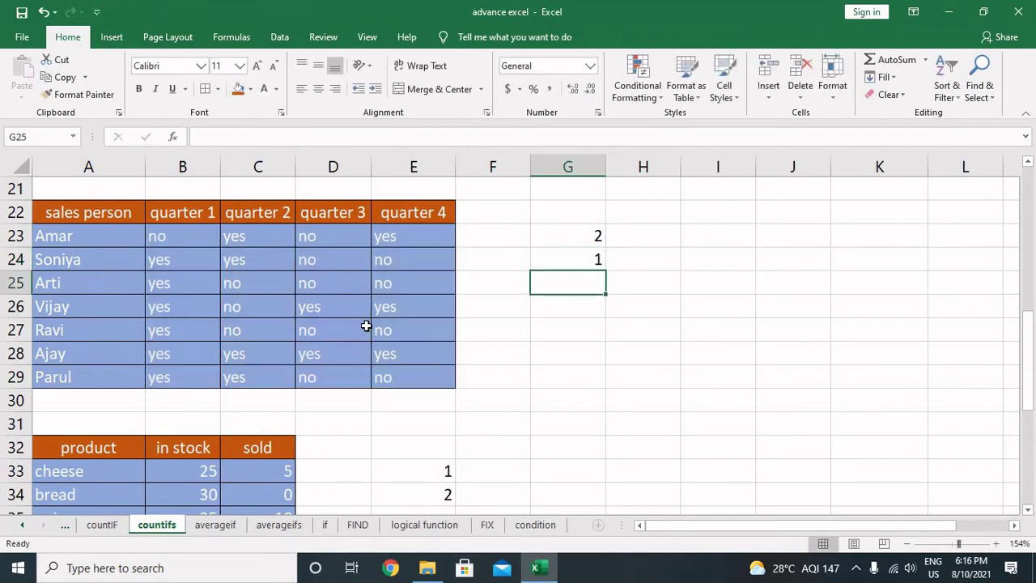
pyautogui.press('Up')
# - Fill the sales person row A28:E28 in gold with black text
pyautogui.press('Left')
pyautogui.press('Left')
pyautogui.press('Left')
pyautogui.press('Left')
pyautogui.press('Left')
pyautogui.press('Down')
pyautogui.press('Down')
pyautogui.press('Down')
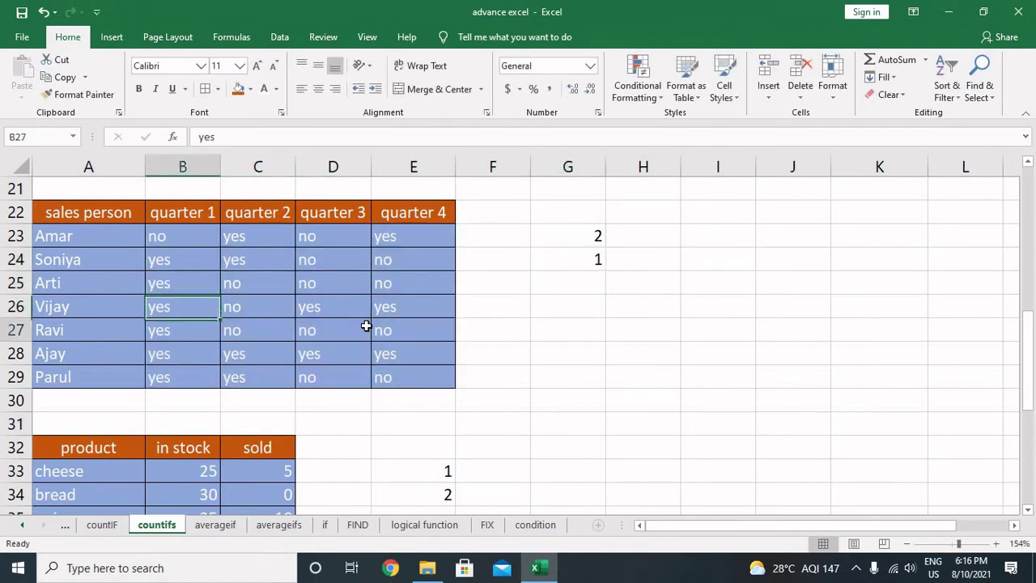
pyautogui.press('Down')
pyautogui.press('Left')
pyautogui.hotkey('shift', 'Right')
pyautogui.hotkey('shift', 'Right')
pyautogui.hotkey('shift', 'Right')
pyautogui.hotkey('shift', 'Right')
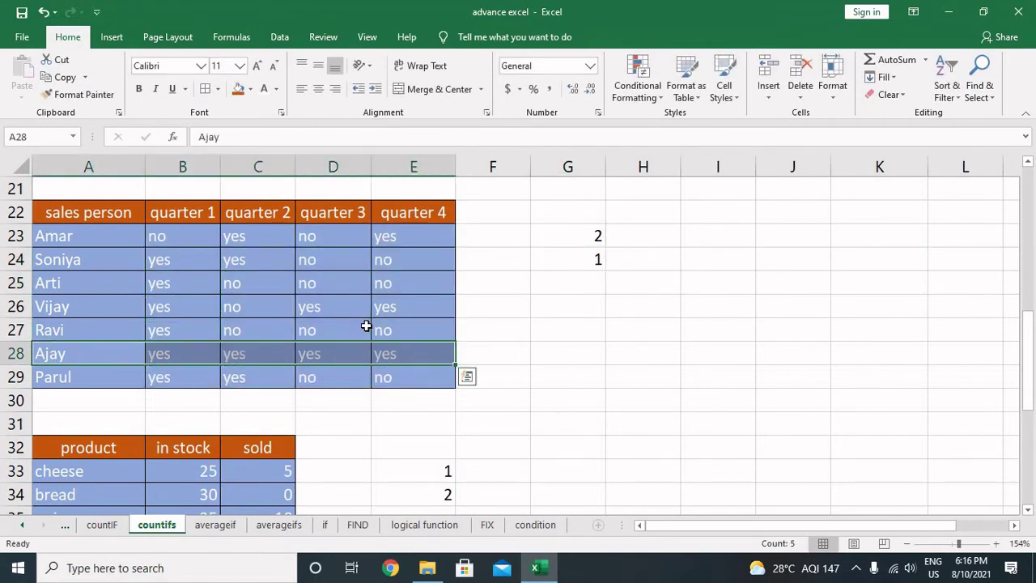
pyautogui.click(255, 96)
pyautogui.click(329, 170)
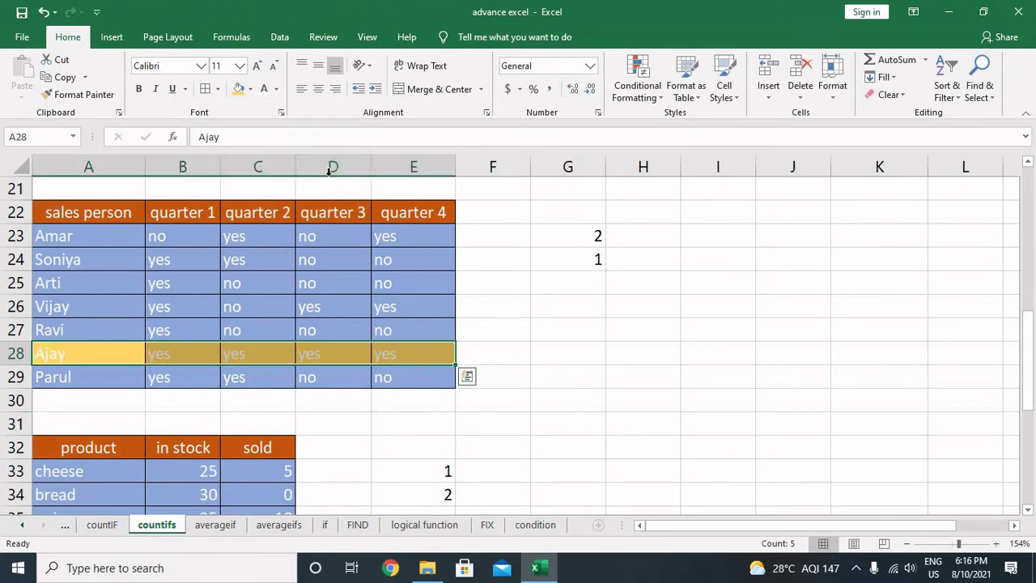
pyautogui.click(275, 89)
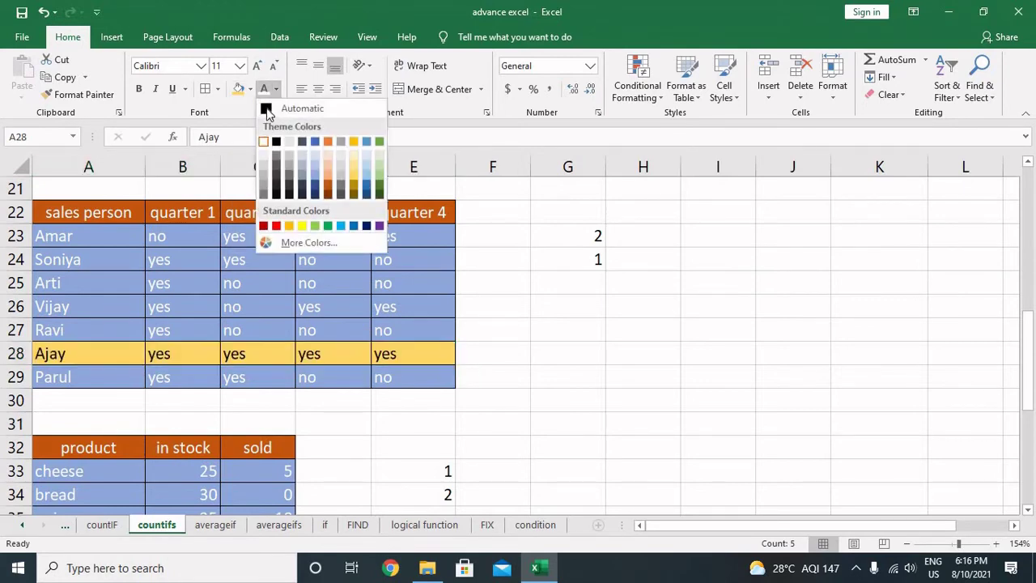
pyautogui.click(266, 111)
# - Verify the quarter answers in B24:B27, C24:D24 and row 29
pyautogui.click(180, 330)
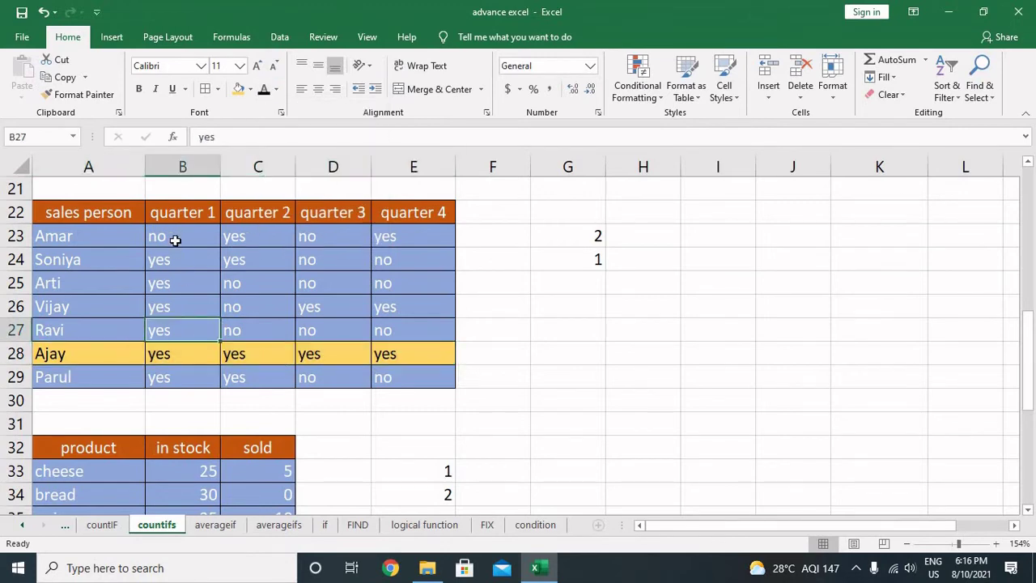
pyautogui.click(166, 259)
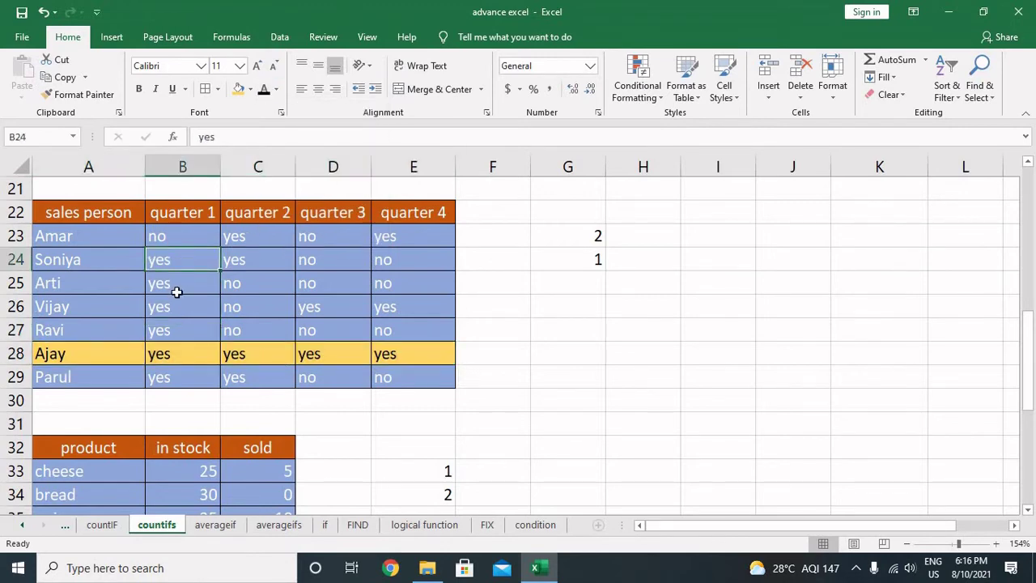
pyautogui.moveTo(176, 292); pyautogui.dragTo(173, 328)
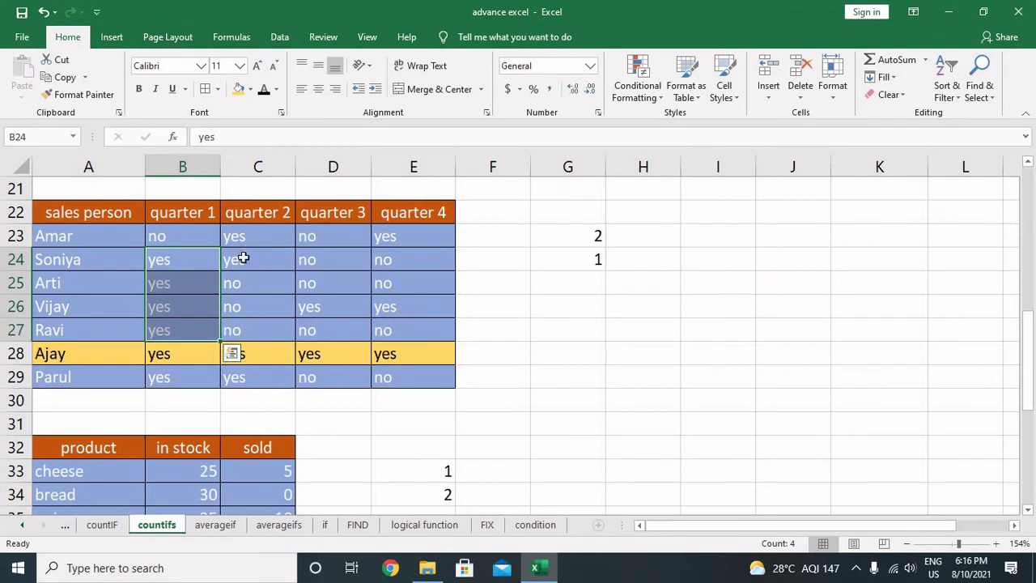
pyautogui.moveTo(243, 258); pyautogui.dragTo(338, 259)
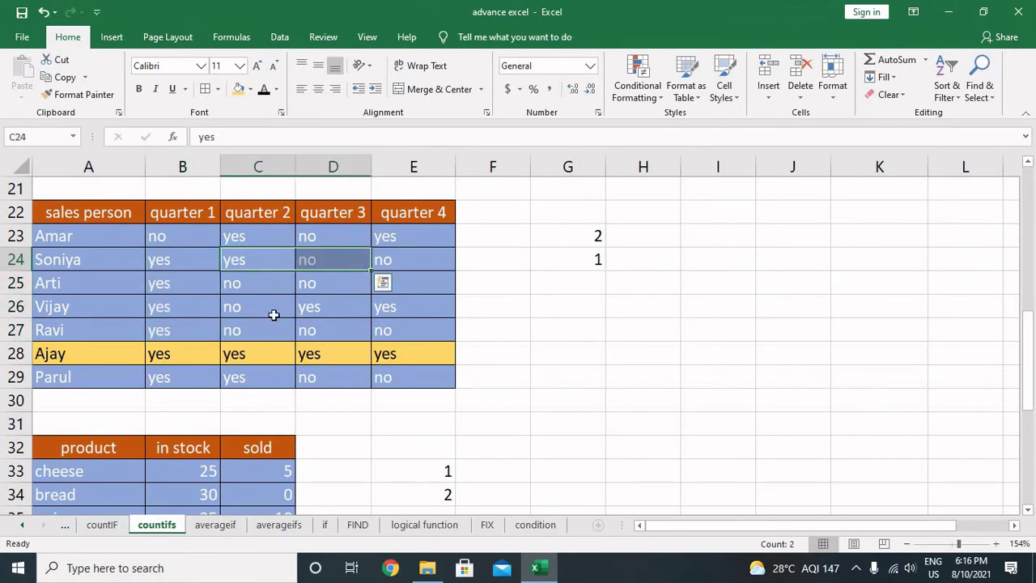
pyautogui.click(233, 377)
pyautogui.click(345, 377)
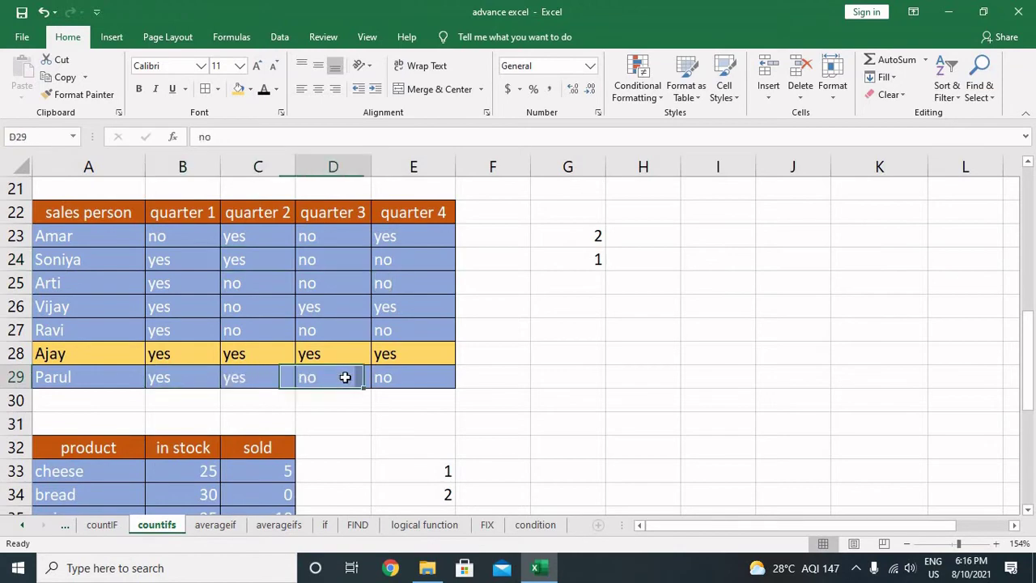
pyautogui.click(381, 382)
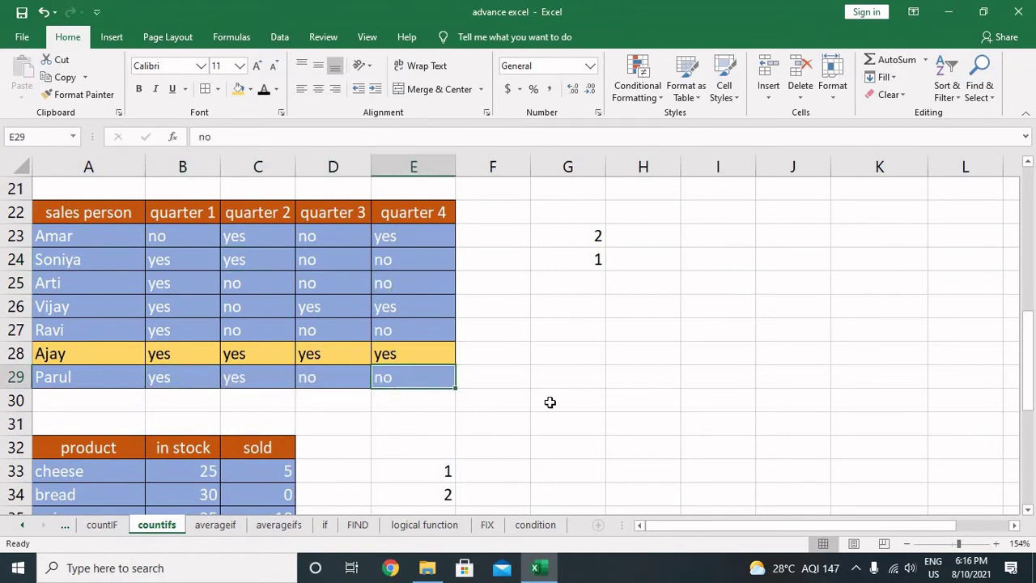
# - Scroll up to the Name/Product/Price criteria table and select G6 for a new formula
pyautogui.scroll(2, 549, 402)
pyautogui.scroll(3, 550, 402)
pyautogui.scroll(1, 550, 402)
pyautogui.scroll(2, 550, 402)
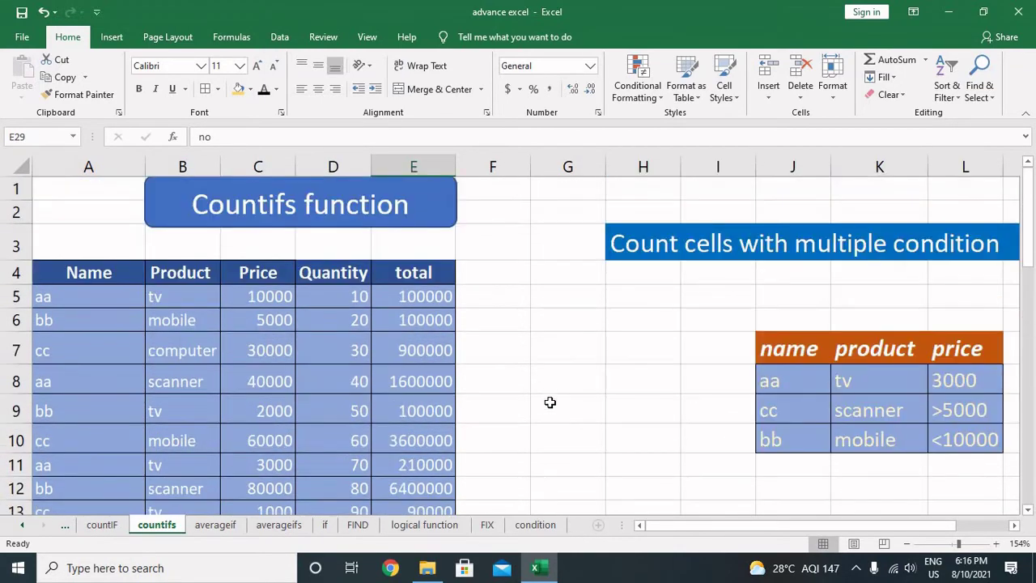
pyautogui.scroll(-1, 549, 402)
pyautogui.scroll(-1, 550, 402)
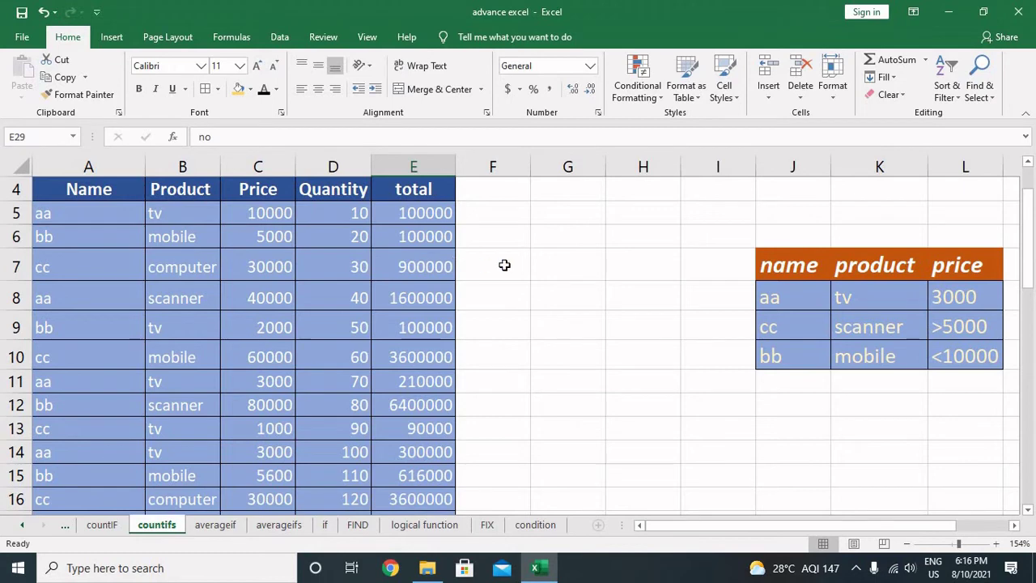
pyautogui.click(546, 241)
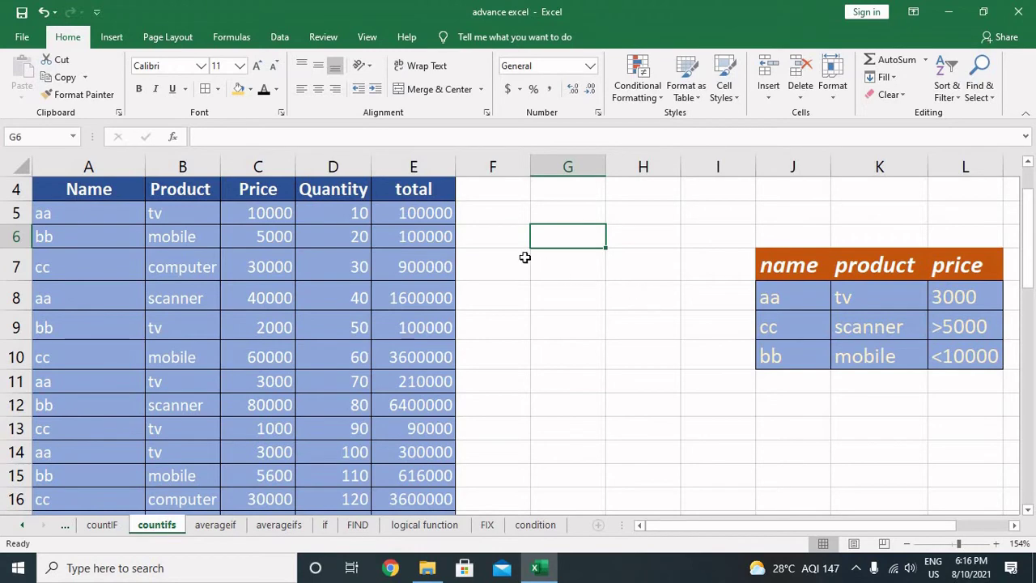
# - Begin =COUNTIFS in G6 with the Name range A4:A20 as the first criteria range
pyautogui.write('=')
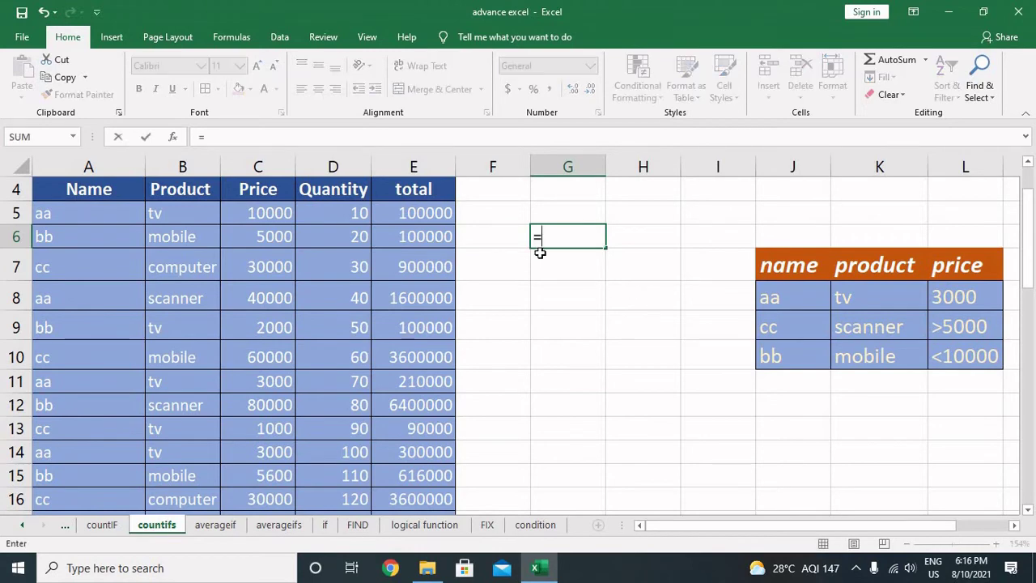
pyautogui.write('counti')
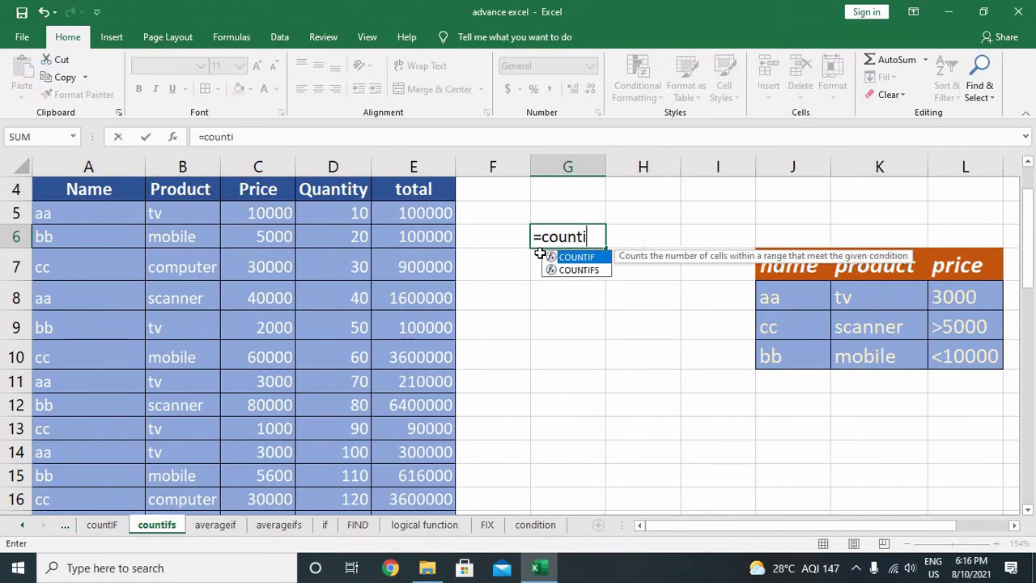
pyautogui.write('fs')
pyautogui.press('Left')
pyautogui.press('Left')
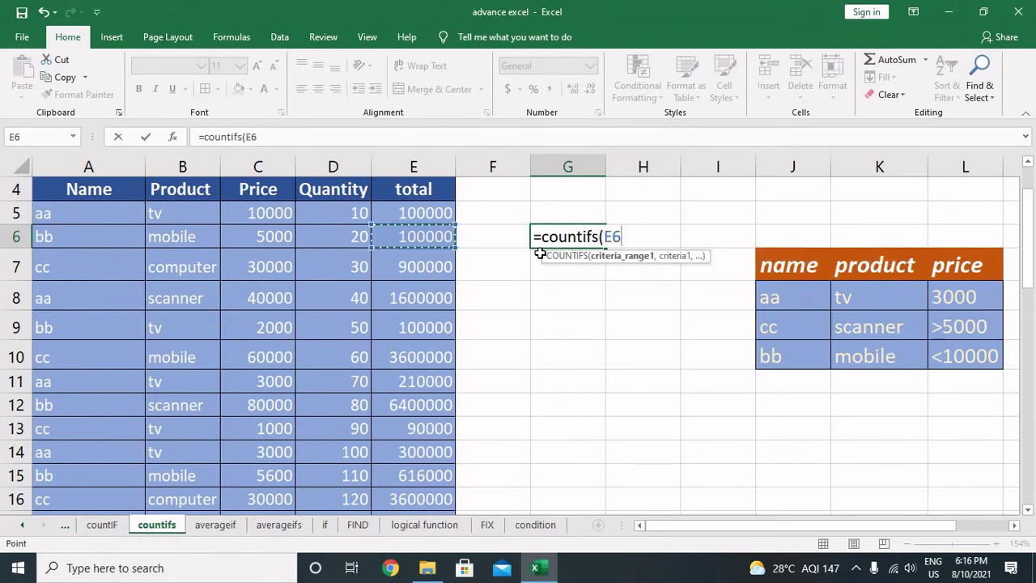
pyautogui.press('Left')
pyautogui.press('Left')
pyautogui.press('Left')
pyautogui.press('Left')
pyautogui.press('Up')
pyautogui.press('Up')
pyautogui.hotkey('ctrl', 'shift', 'Down')
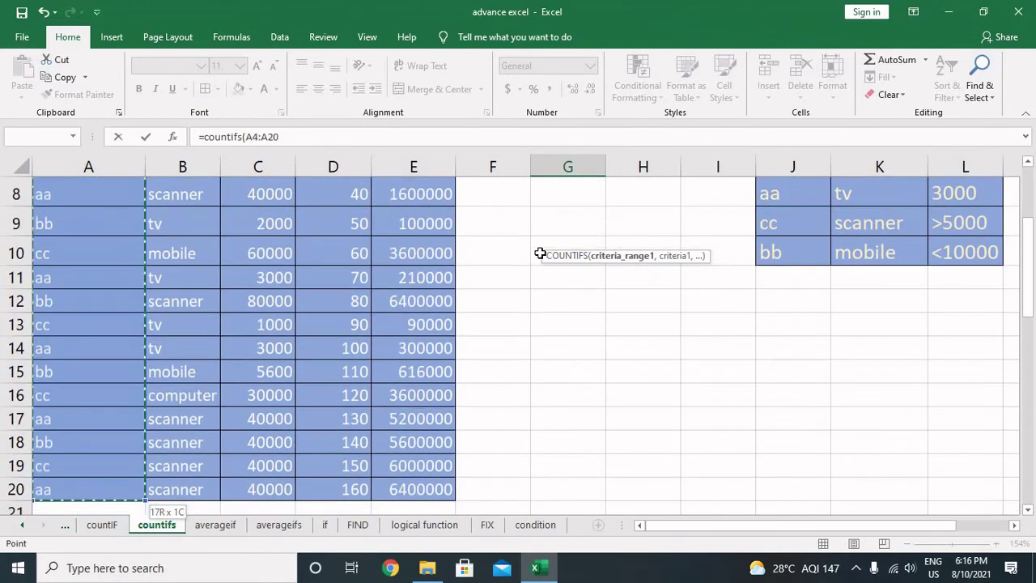
pyautogui.write(',"cc,')
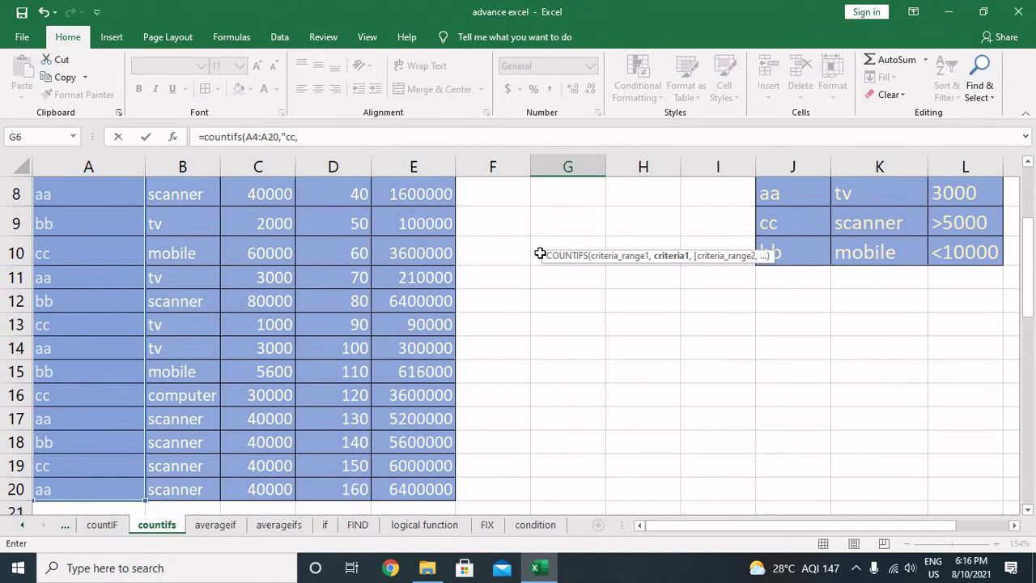
pyautogui.scroll(2, 540, 253)
pyautogui.write('"')
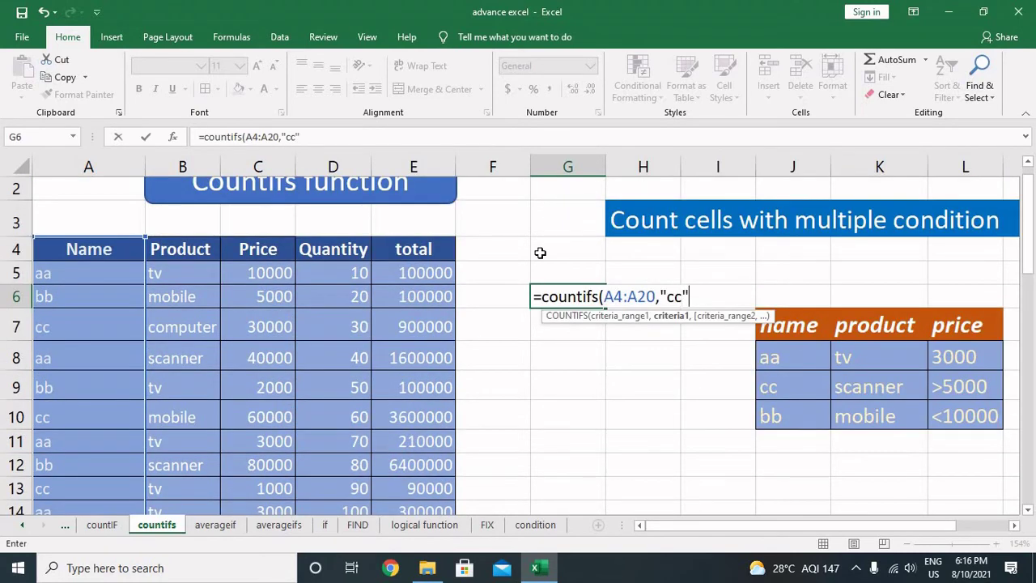
pyautogui.write(',')
# - Add the Product range B4:B20 and the "cc" name criterion to the formula
pyautogui.press('Left')
pyautogui.press('Left')
pyautogui.press('Left')
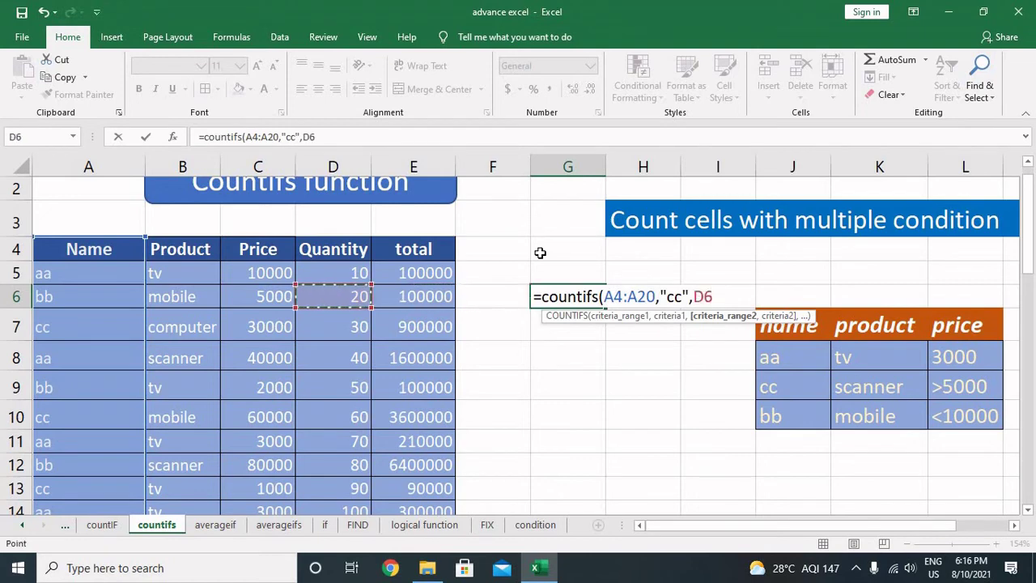
pyautogui.press('Left')
pyautogui.press('Up')
pyautogui.press('Left')
pyautogui.press('Up')
pyautogui.hotkey('ctrl', 'shift', 'Down')
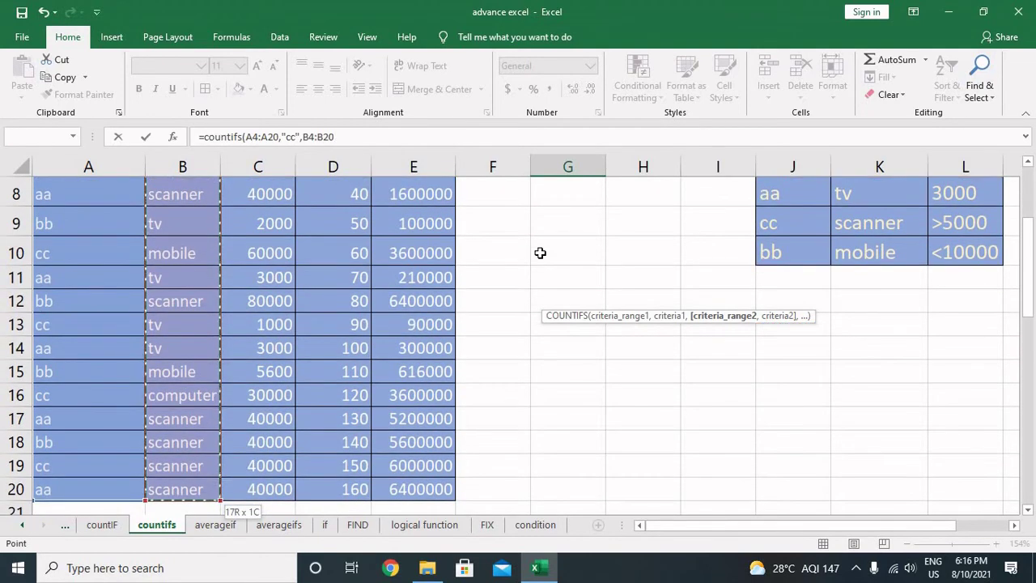
pyautogui.write(',"cc"')
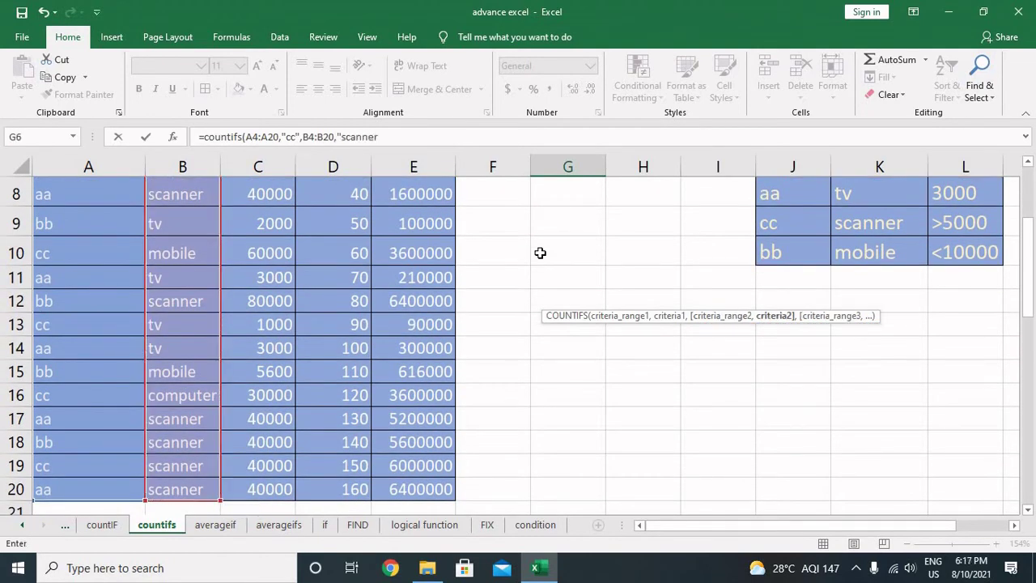
pyautogui.write(',')
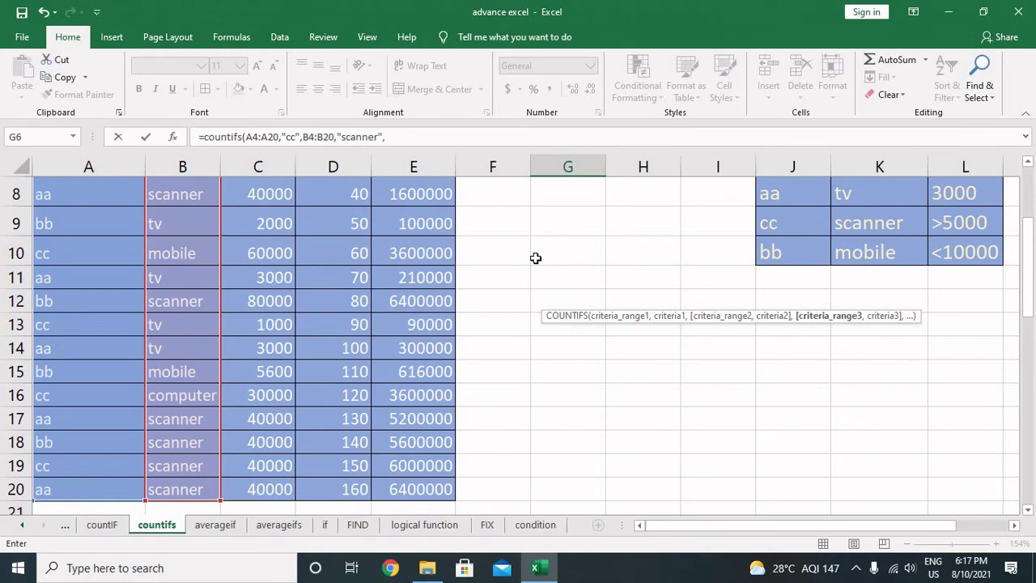
# - Add the Price range C4:C20 with ">5000" and enter the formula, returning 1
pyautogui.scroll(3, 535, 257)
pyautogui.click(271, 276)
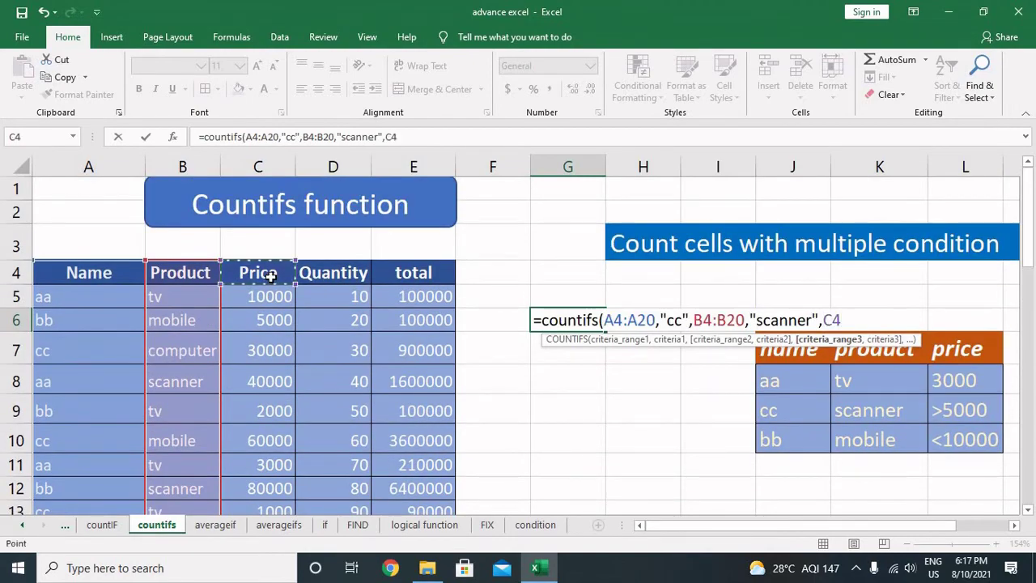
pyautogui.hotkey('ctrl', 'shift', 'Down')
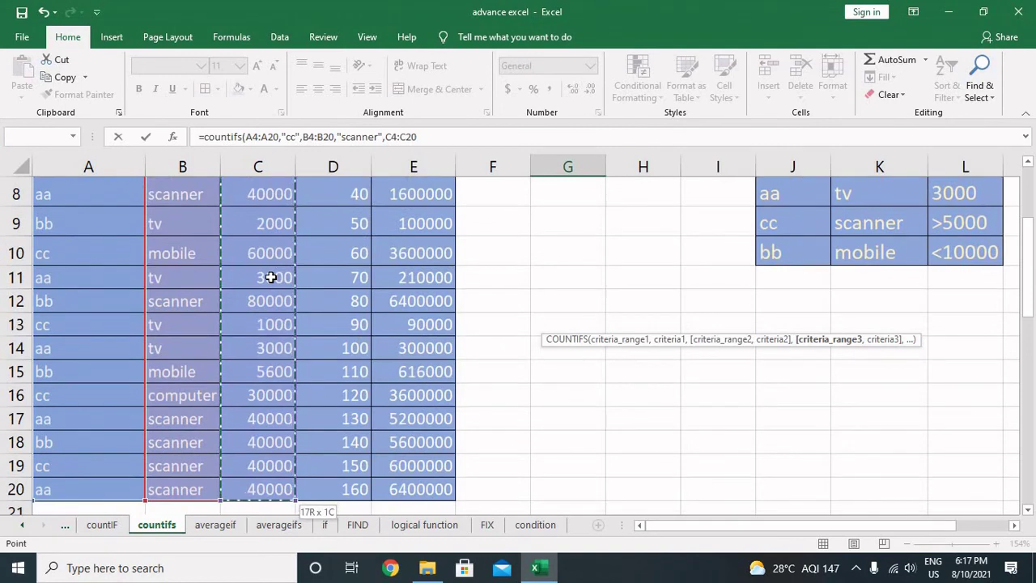
pyautogui.write(',">5000')
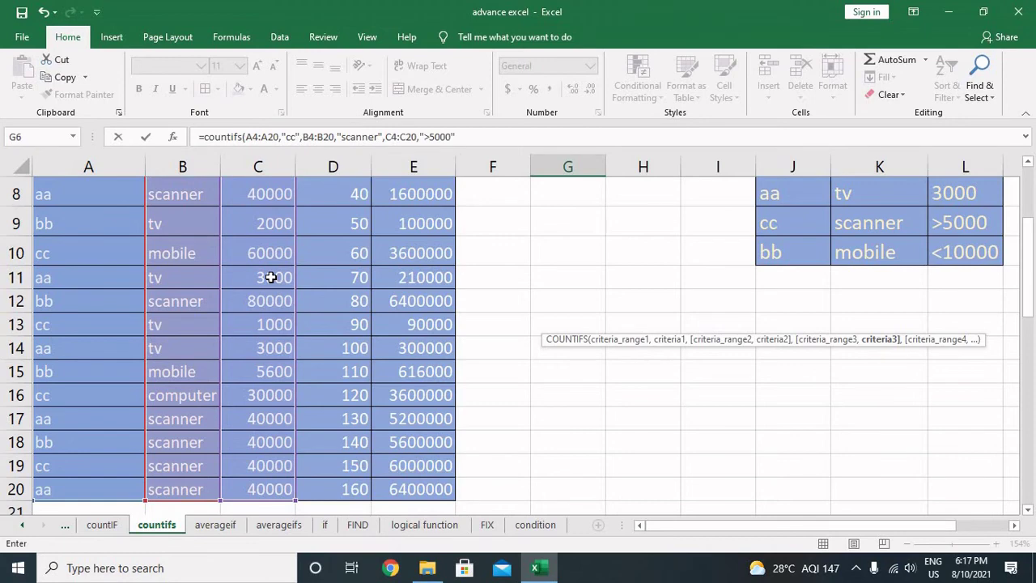
pyautogui.press('Return')
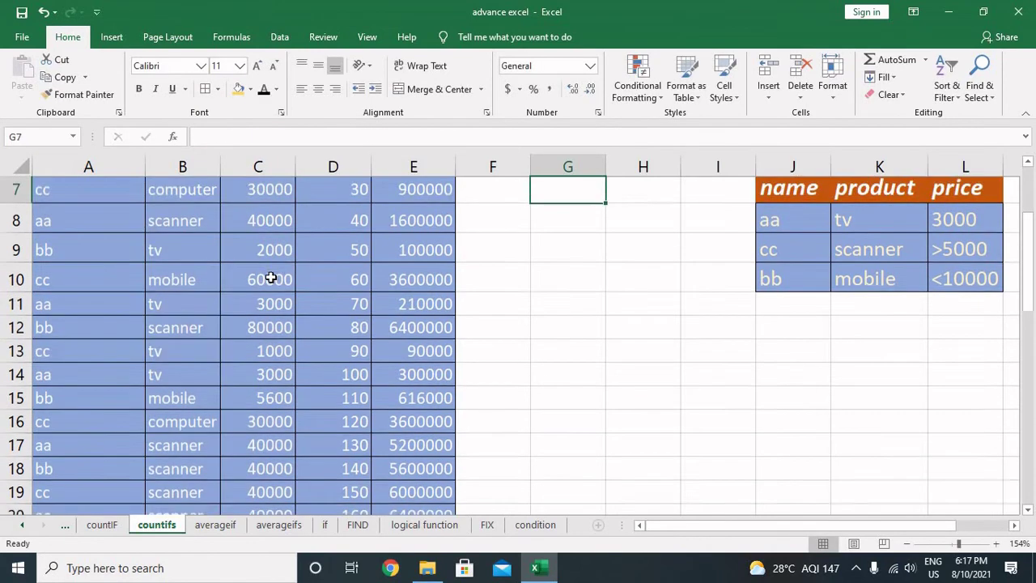
pyautogui.press('Up')
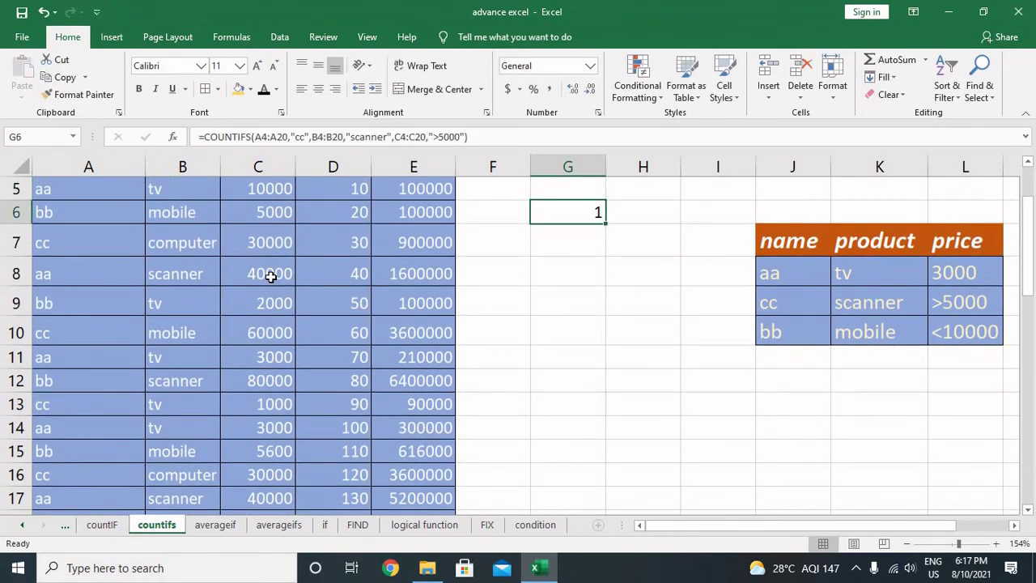
# - Move the count result from G6 to G2 and select the sales table A4:E20
pyautogui.scroll(2, 270, 276)
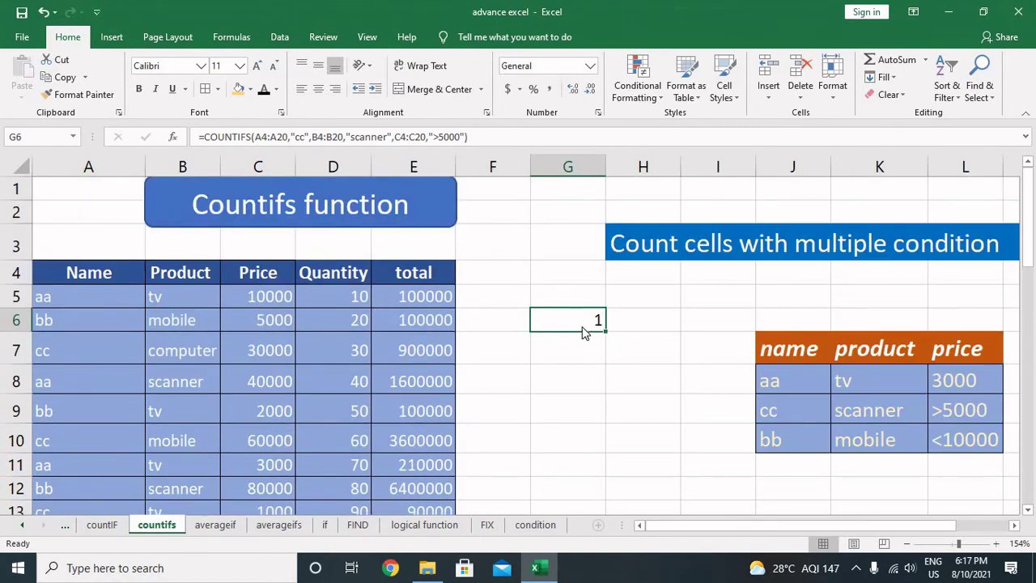
pyautogui.moveTo(584, 331); pyautogui.dragTo(567, 224)
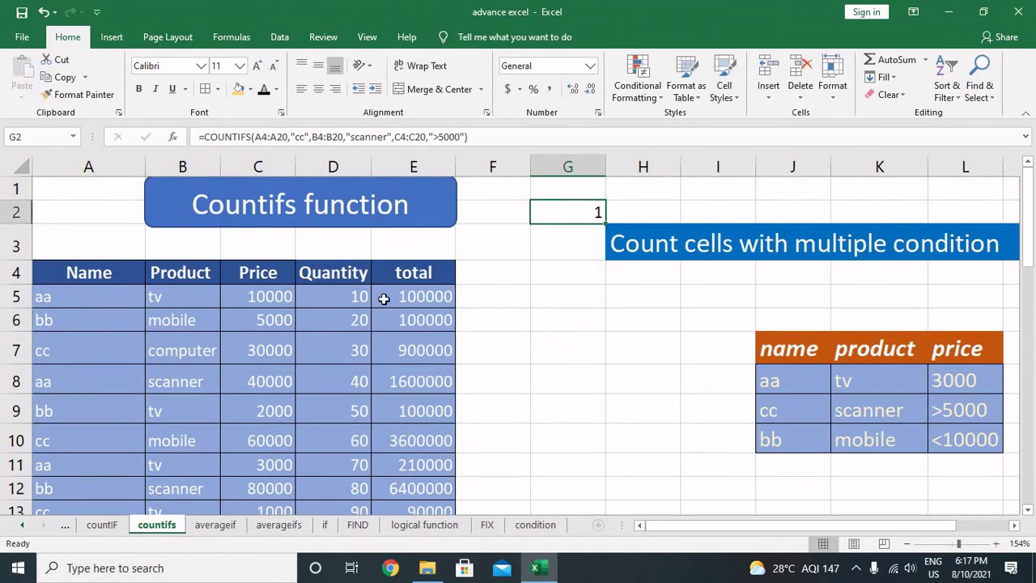
pyautogui.click(104, 264)
pyautogui.hotkey('ctrl', 'shift', 'Right')
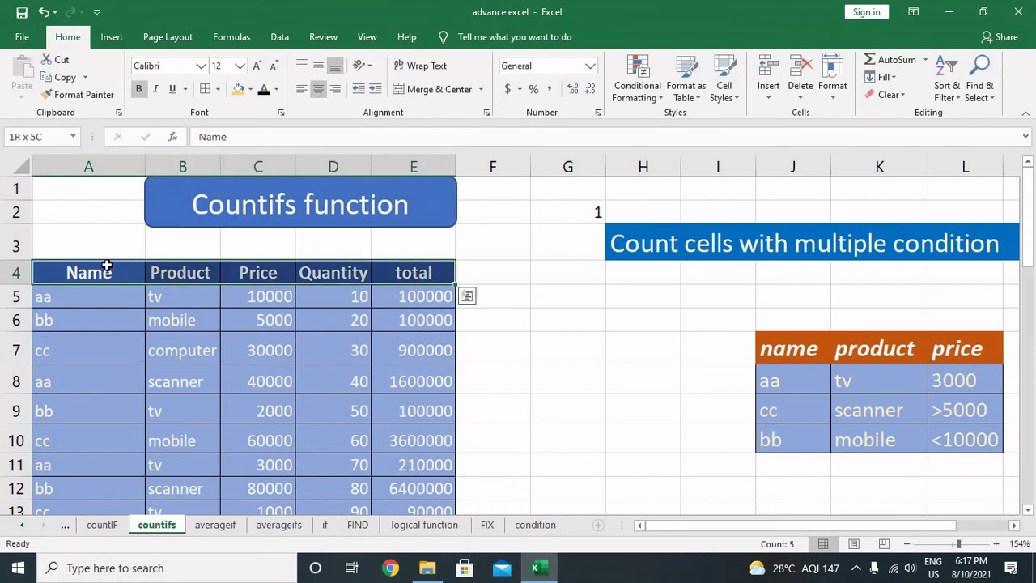
pyautogui.hotkey('ctrl', 'shift', 'Down')
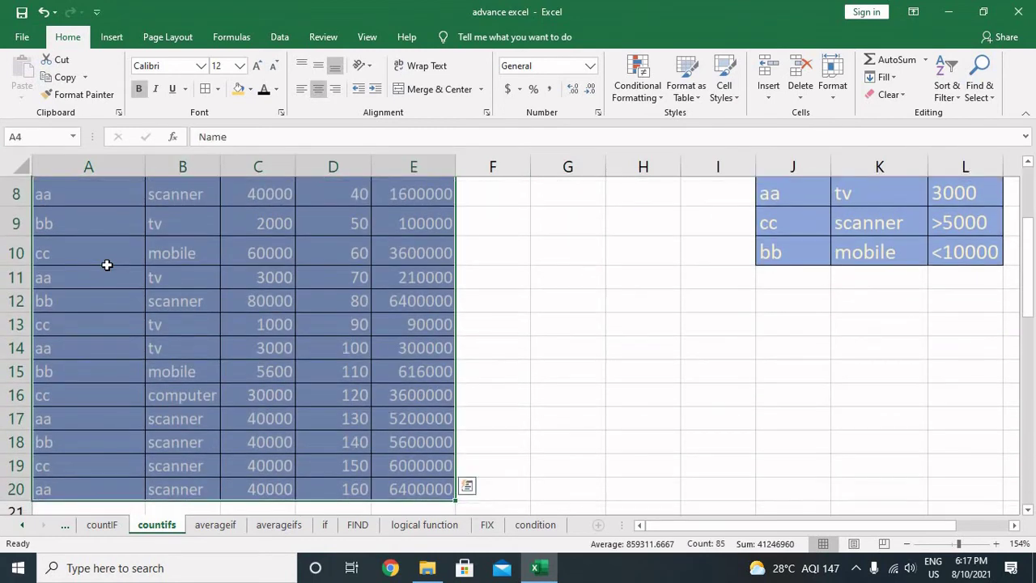
pyautogui.scroll(2, 100, 274)
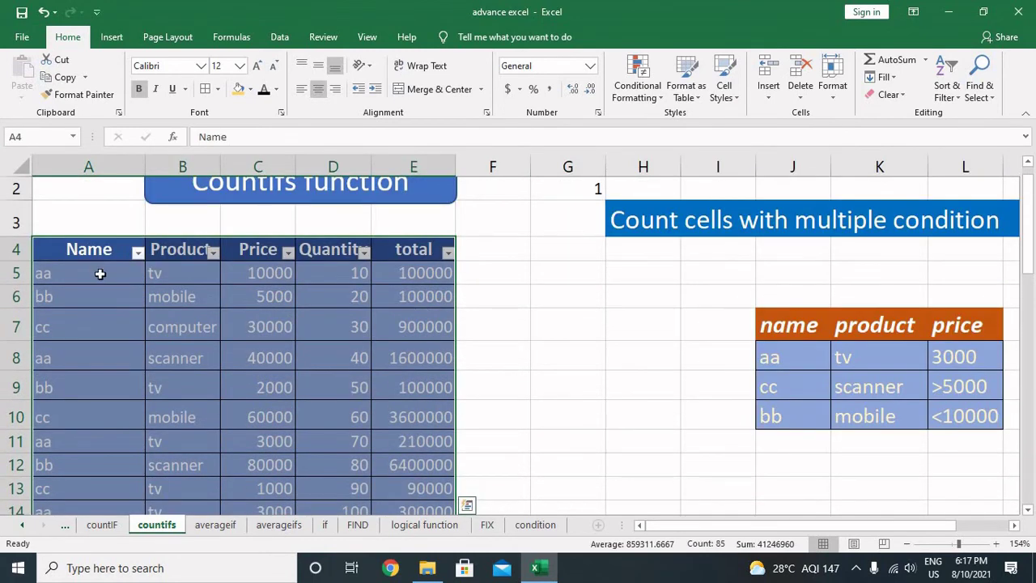
pyautogui.scroll(1, 100, 273)
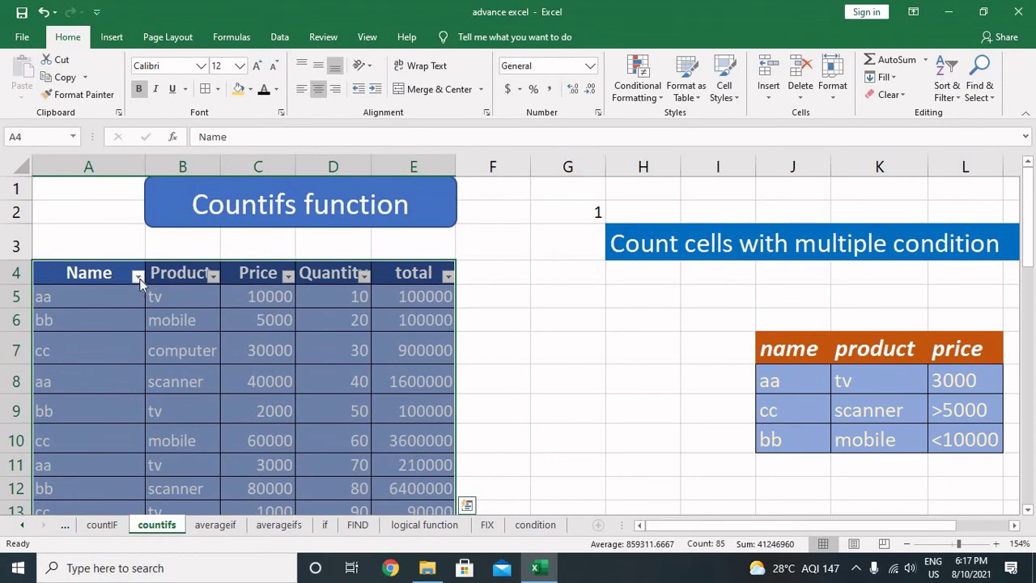
# - Filter Name to cc and Product to scanner, confirming the single row priced 40000
pyautogui.click(139, 277)
pyautogui.click(189, 388)
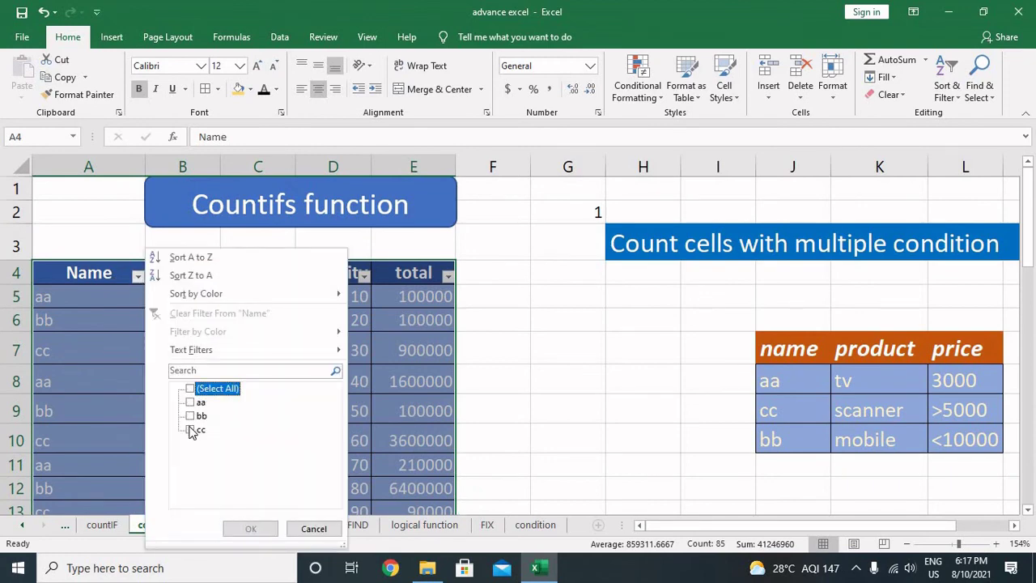
pyautogui.click(190, 430)
pyautogui.click(251, 528)
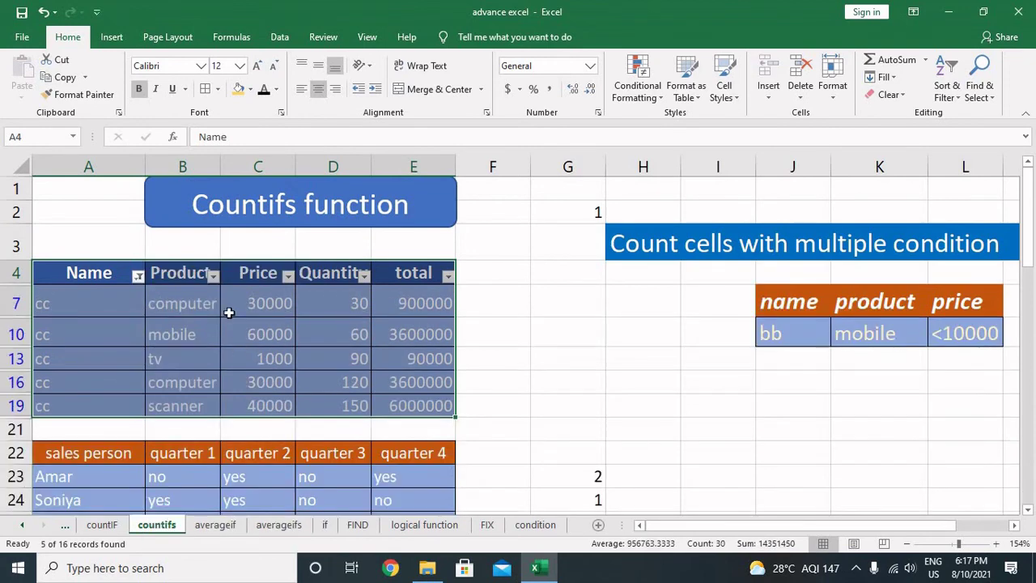
pyautogui.click(212, 276)
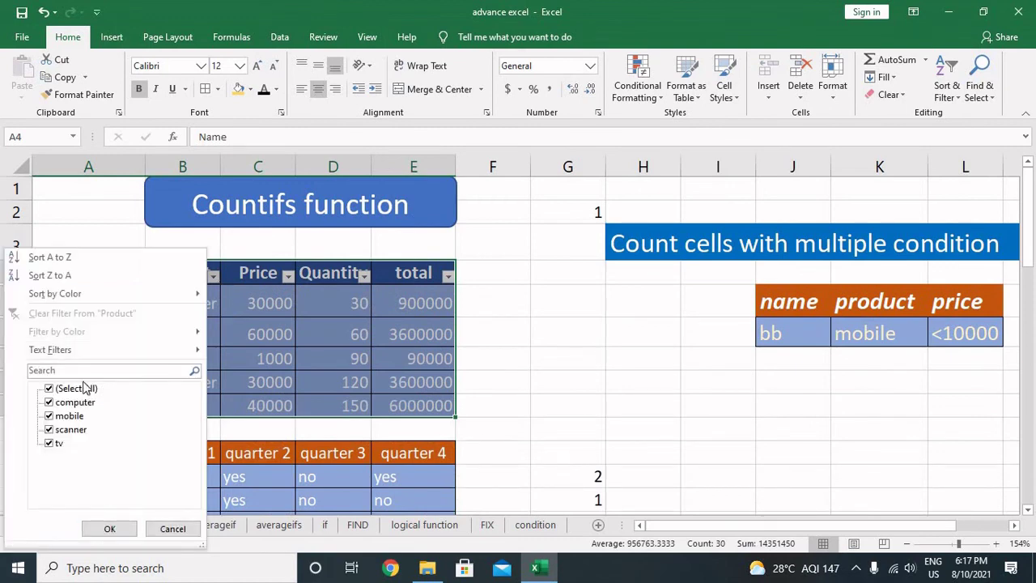
pyautogui.click(49, 389)
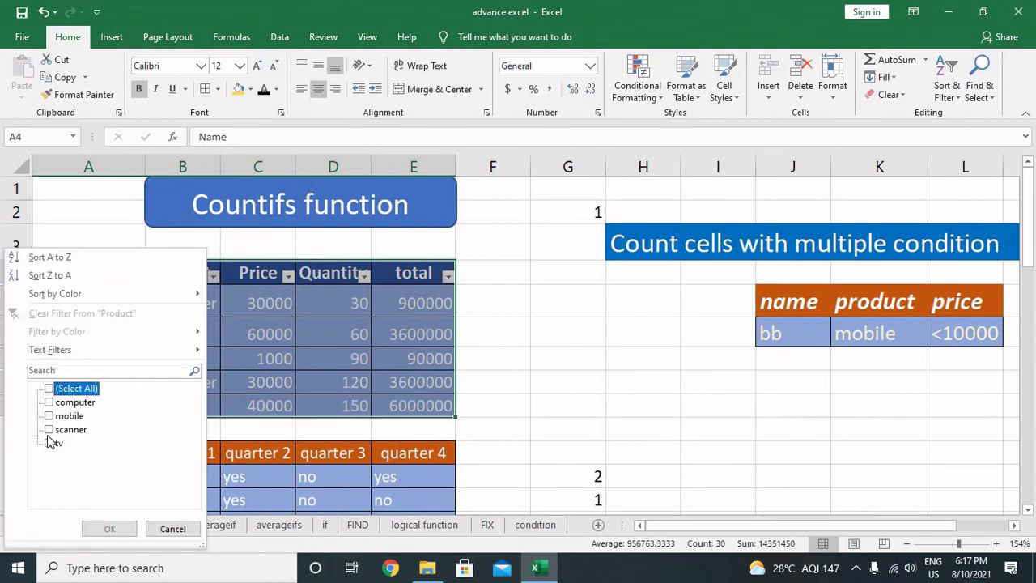
pyautogui.click(50, 430)
pyautogui.click(109, 529)
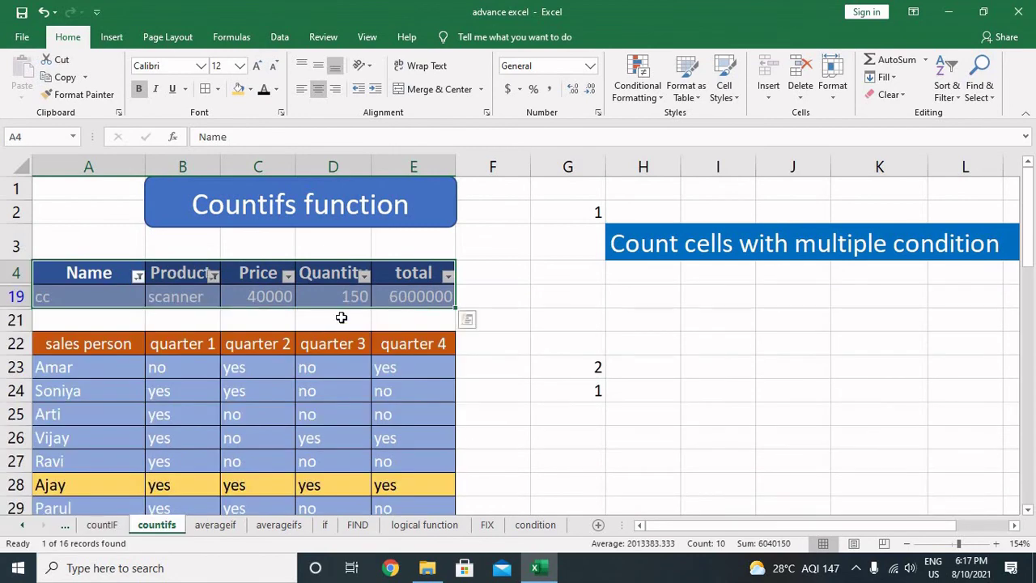
pyautogui.click(284, 295)
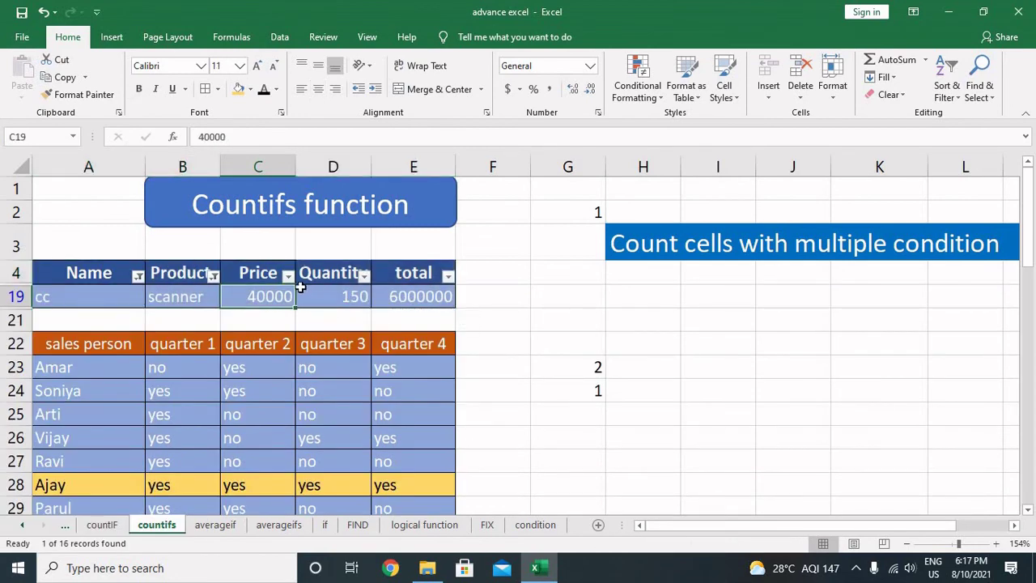
# - Clear the Product and Name filters so all sales rows show again
pyautogui.click(213, 277)
pyautogui.moveTo(55, 293)
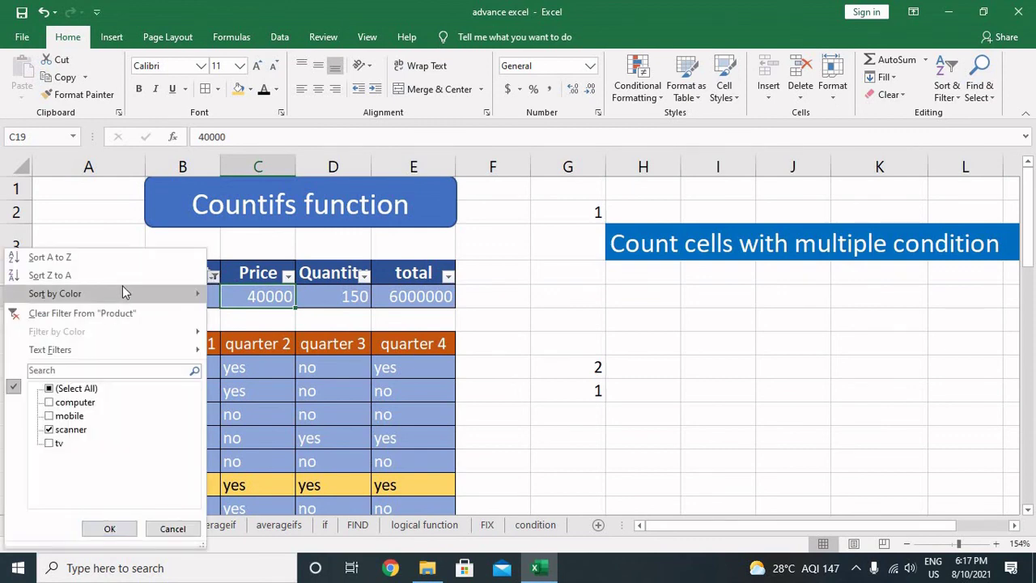
pyautogui.click(122, 313)
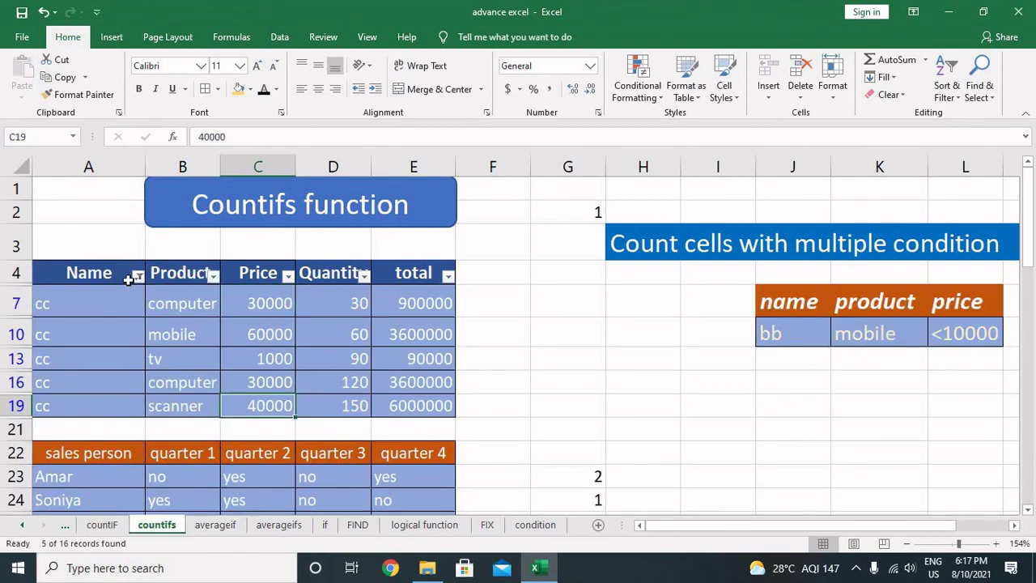
pyautogui.click(138, 276)
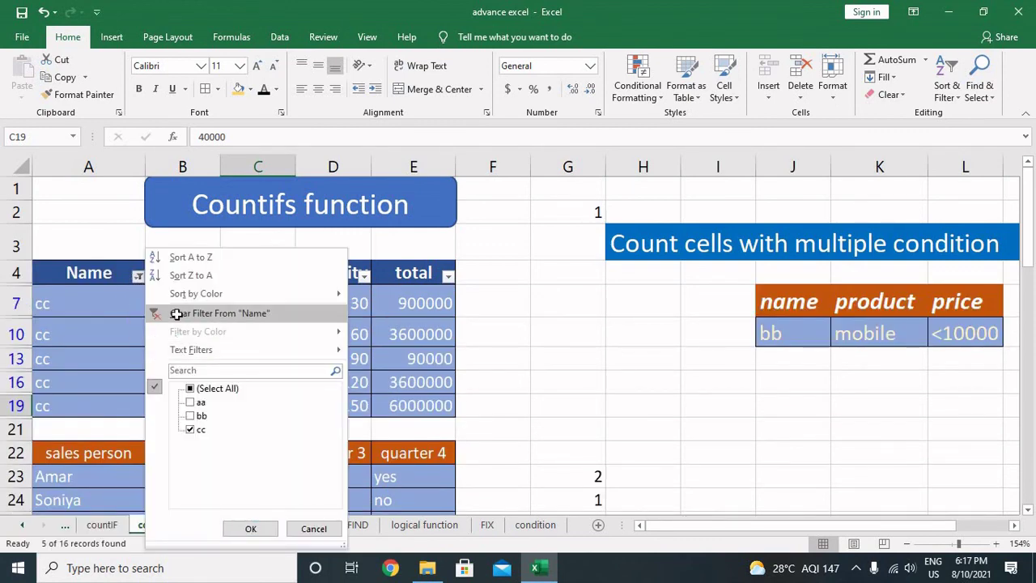
pyautogui.click(177, 313)
pyautogui.click(120, 276)
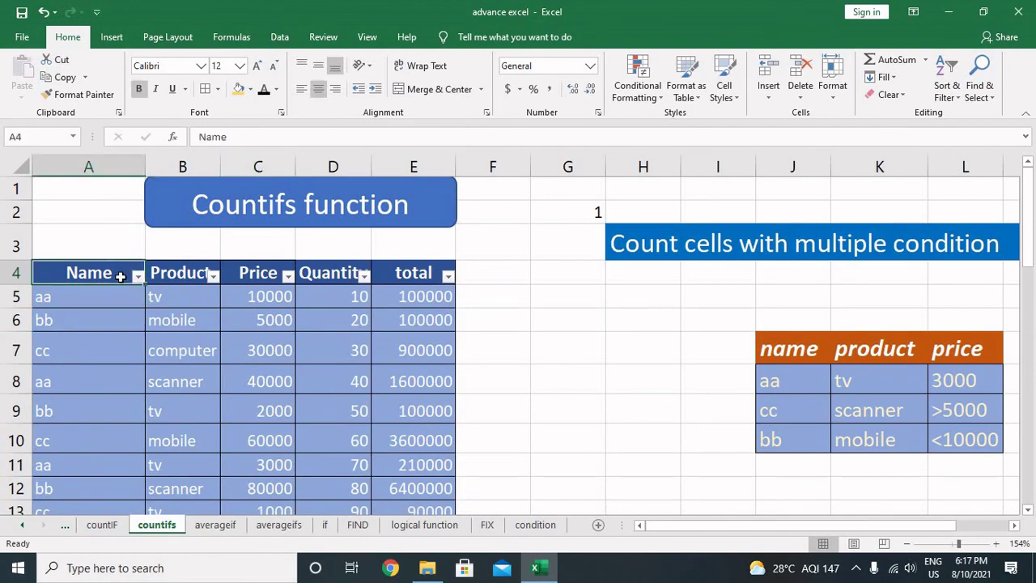
# - Select the sales table A4:E20 and switch off its AutoFilter with Ctrl+Shift+L
pyautogui.hotkey('ctrl', 'shift', 'Down')
pyautogui.hotkey('ctrl', 'shift', 'Right')
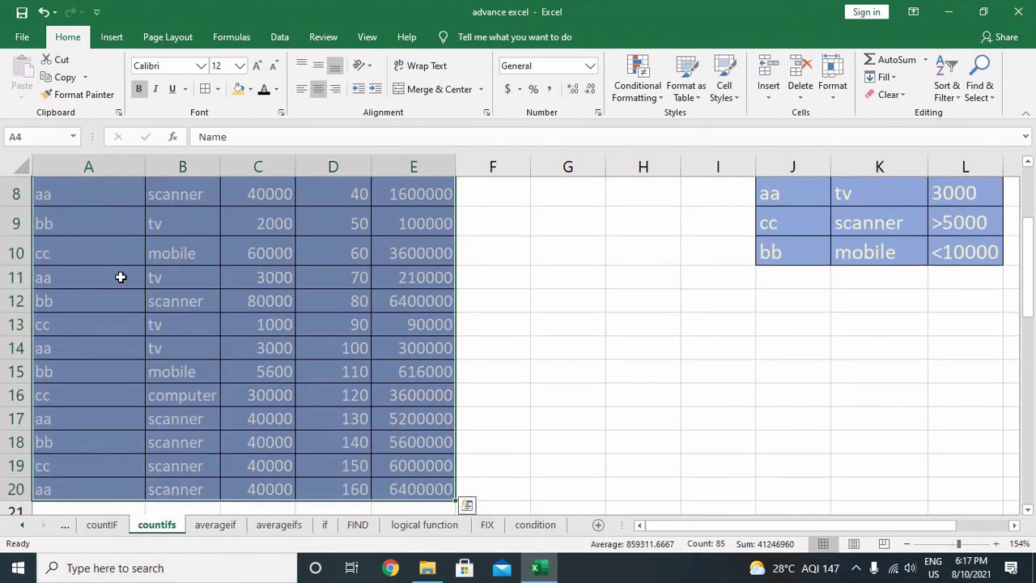
pyautogui.scroll(3, 120, 277)
pyautogui.click(136, 273)
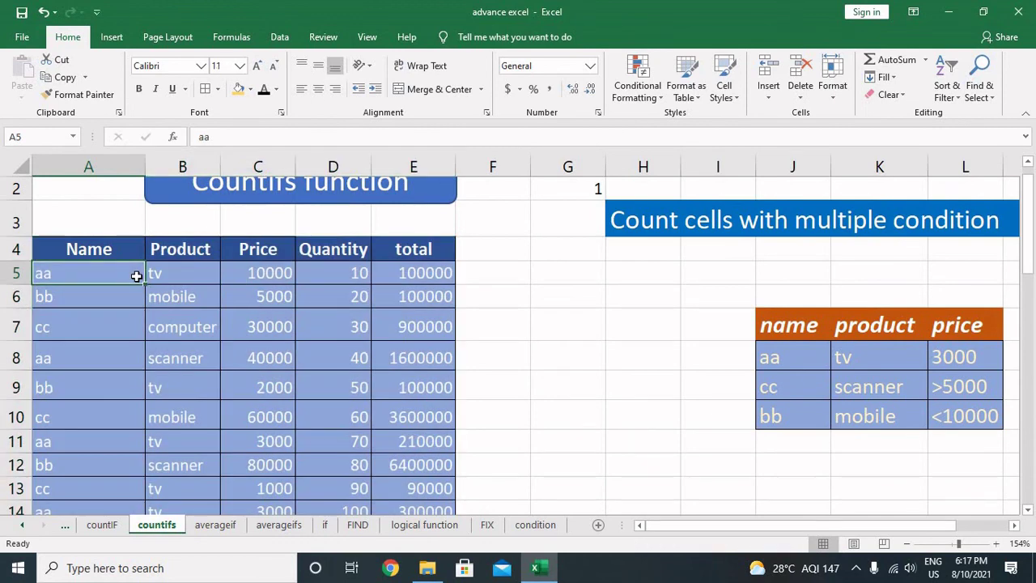
pyautogui.scroll(1, 136, 275)
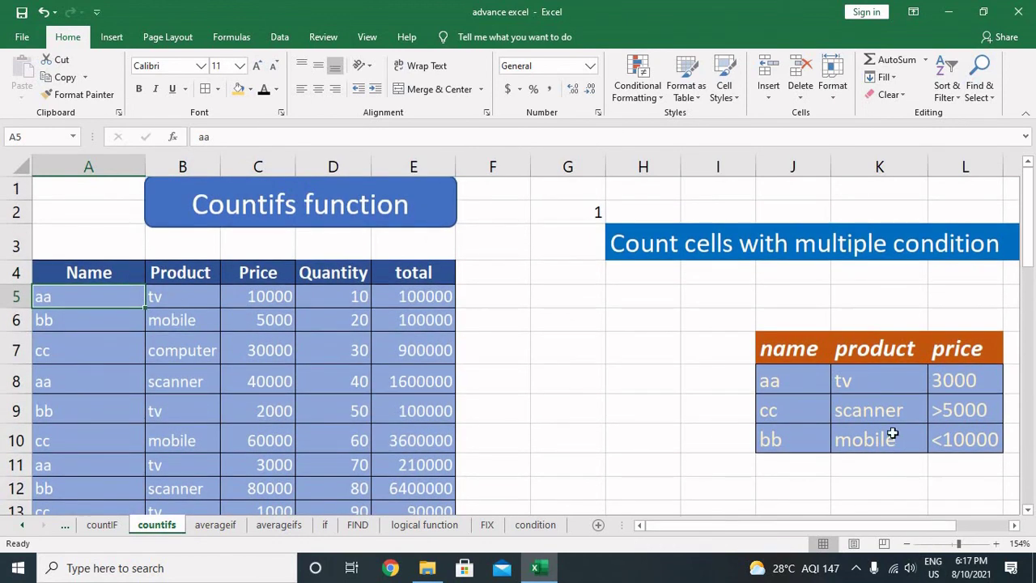